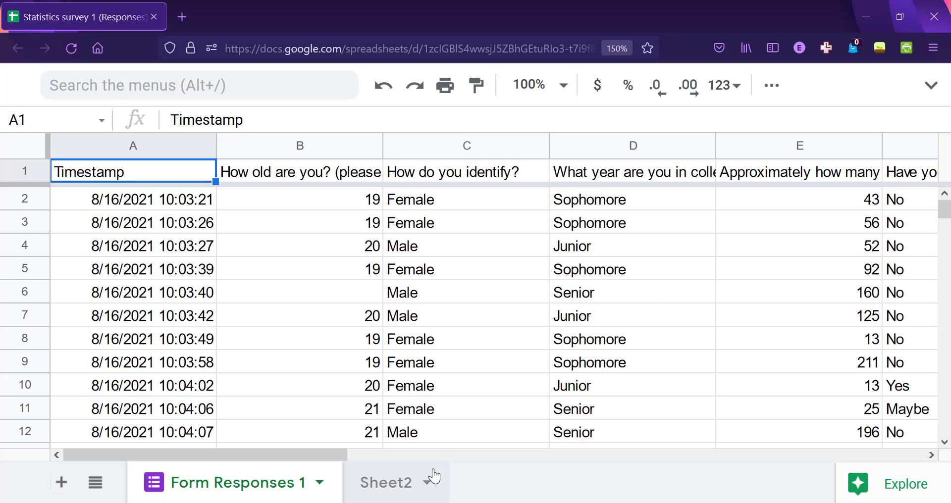
pyautogui.click(931, 94)
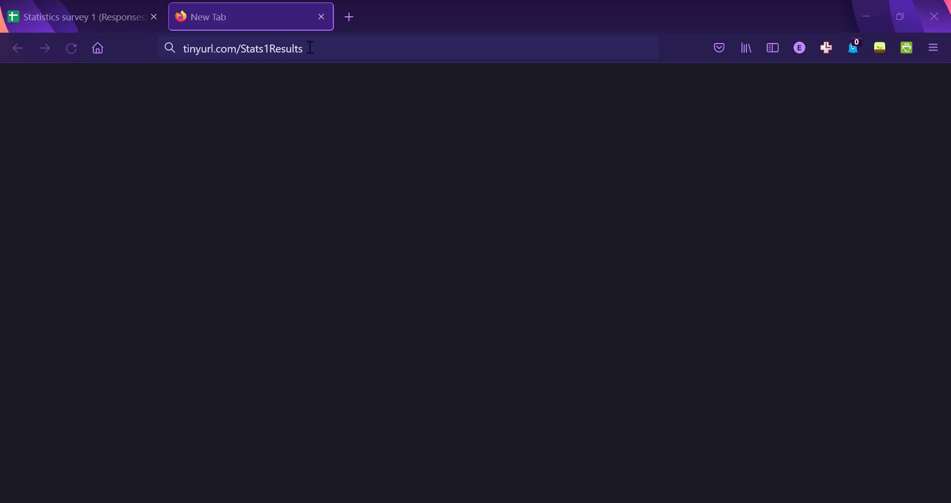
pyautogui.click(310, 47)
pyautogui.press('Return')
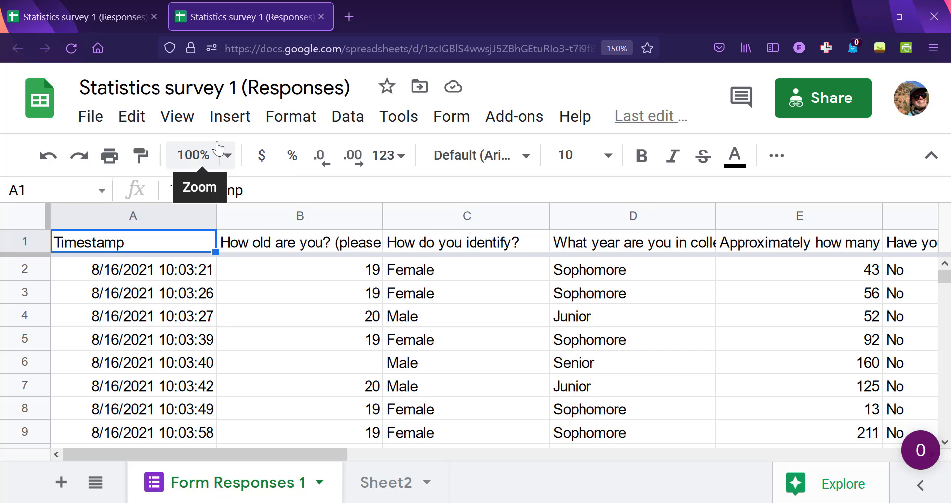
# Download the Form Responses 1 sheet as comma-separated values and save the CSV file to the computer.
pyautogui.click(90, 117)
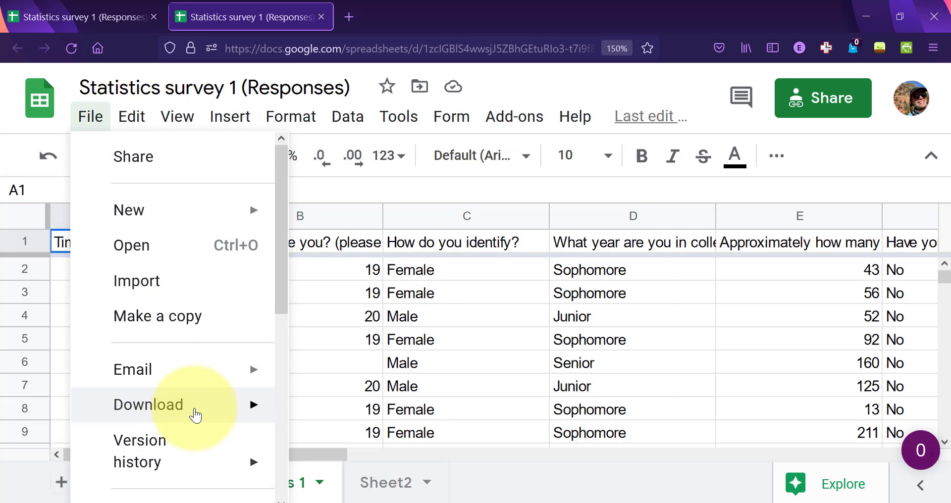
pyautogui.moveTo(191, 414)
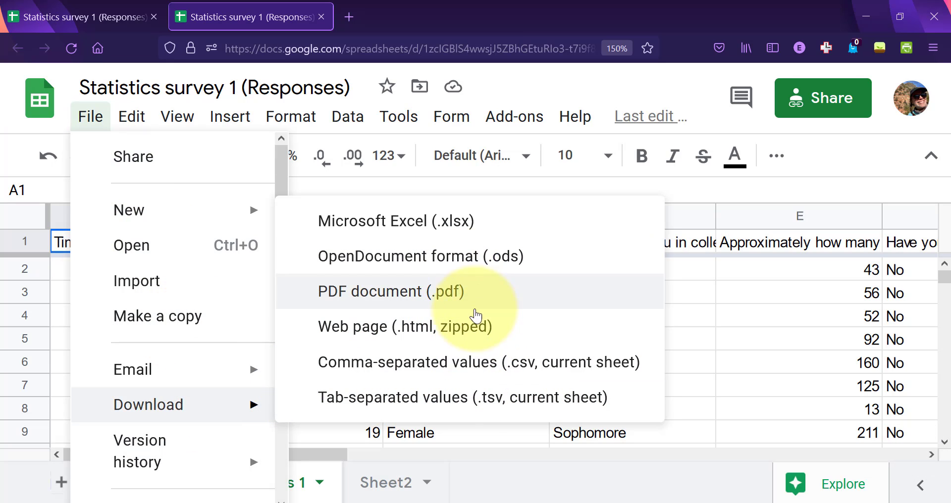
pyautogui.click(444, 378)
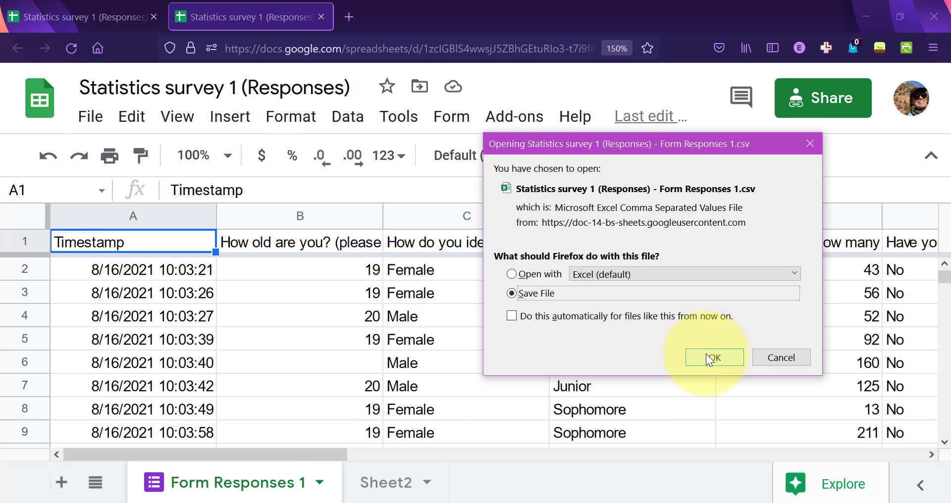
pyautogui.click(706, 354)
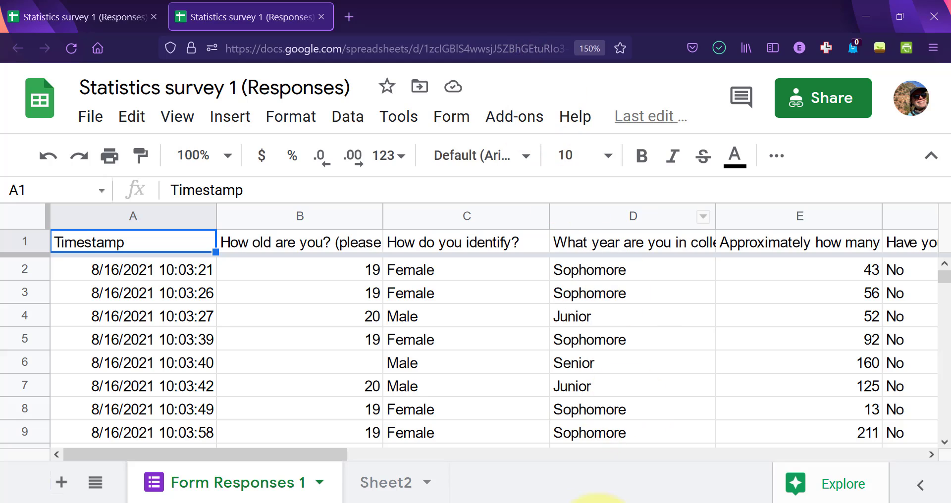
# Switch to jamovi and import "Statistics survey 1 (Responses) - Form Responses 1.csv" from the Downloads folder.
pyautogui.click(531, 502)
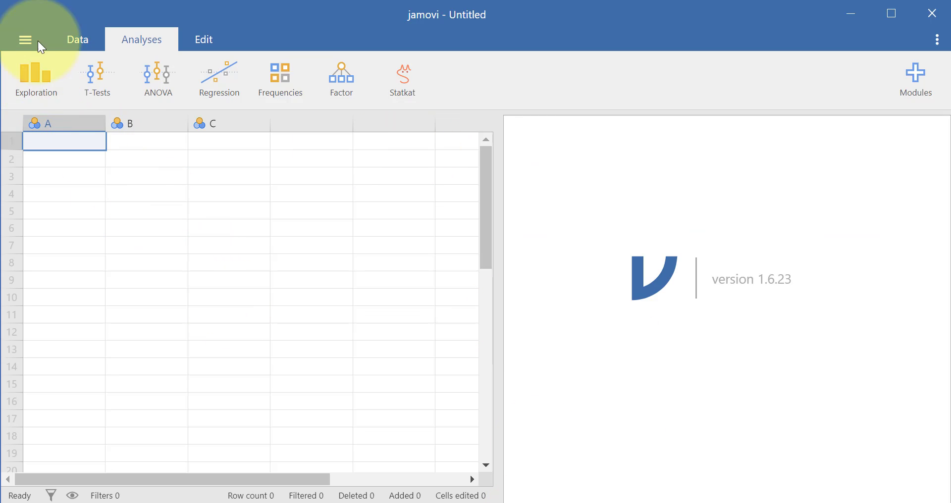
pyautogui.click(24, 37)
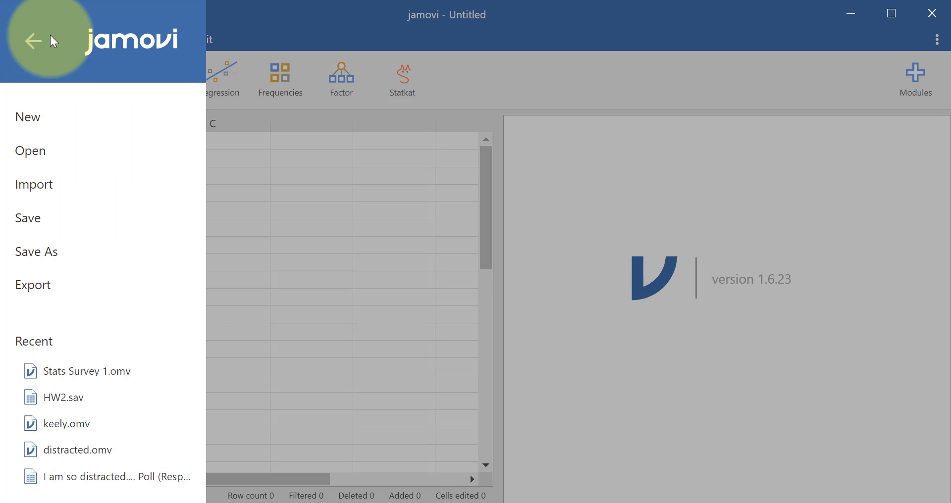
pyautogui.click(239, 9)
pyautogui.click(25, 40)
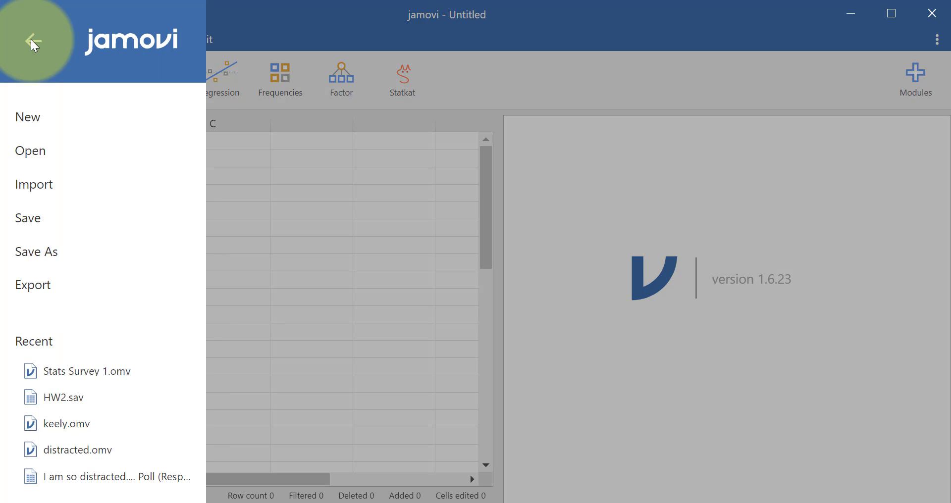
pyautogui.click(58, 176)
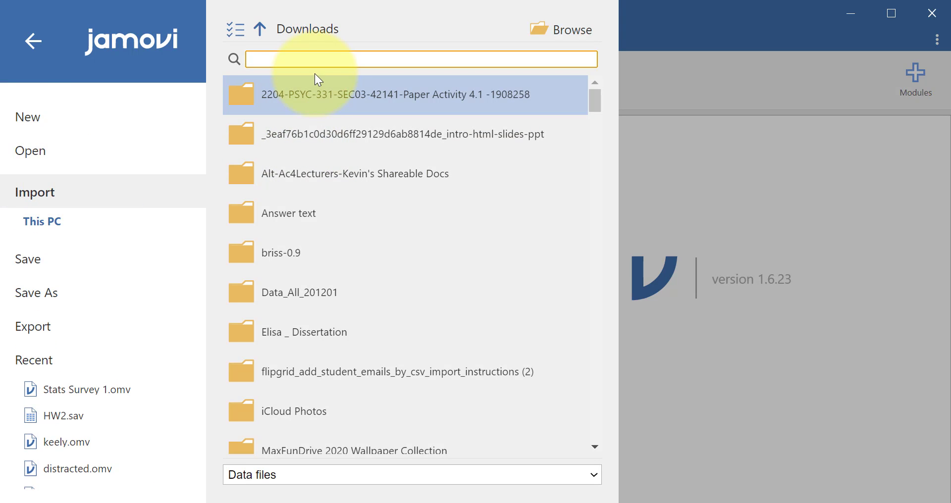
pyautogui.write('stats')
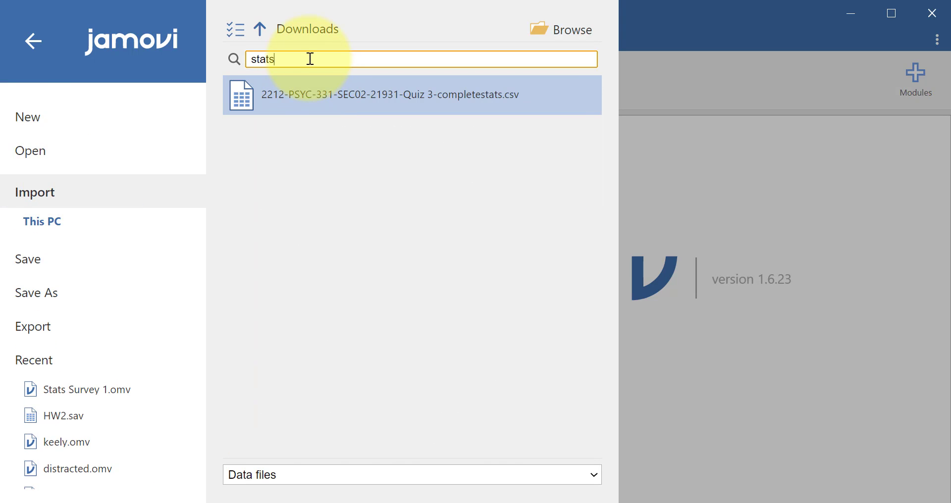
pyautogui.press('BackSpace')
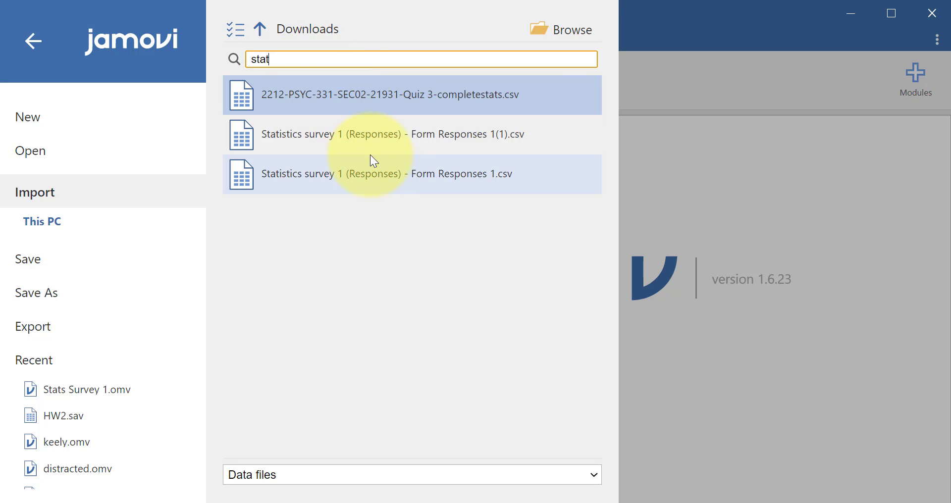
pyautogui.click(391, 180)
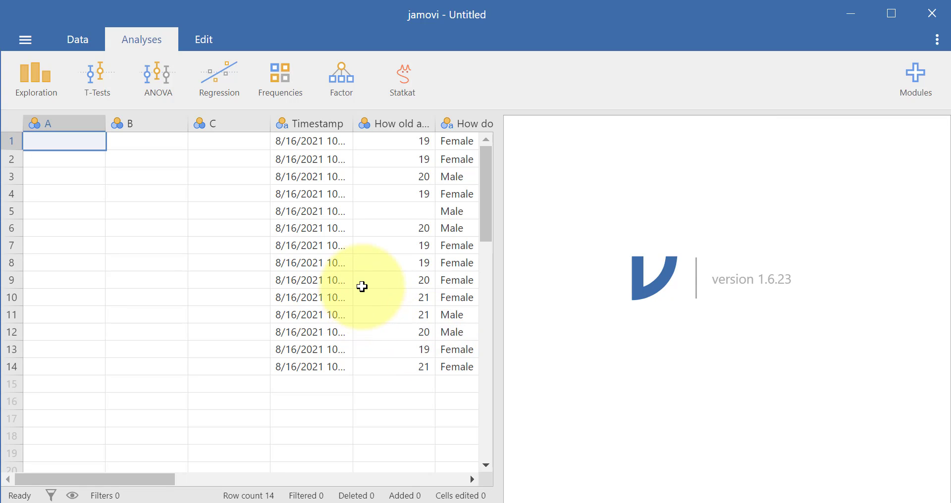
# Delete the empty column A from the imported data set.
pyautogui.moveTo(168, 480); pyautogui.dragTo(137, 468)
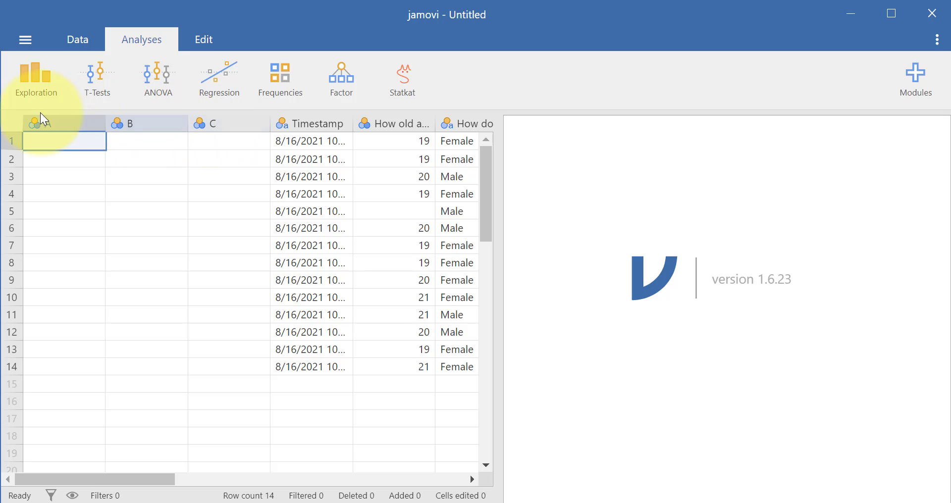
pyautogui.click(77, 126)
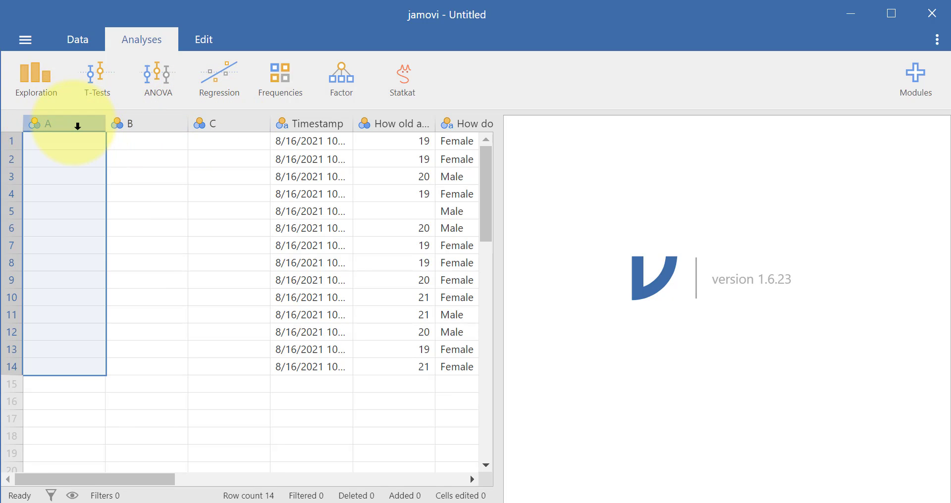
pyautogui.rightClick(77, 126)
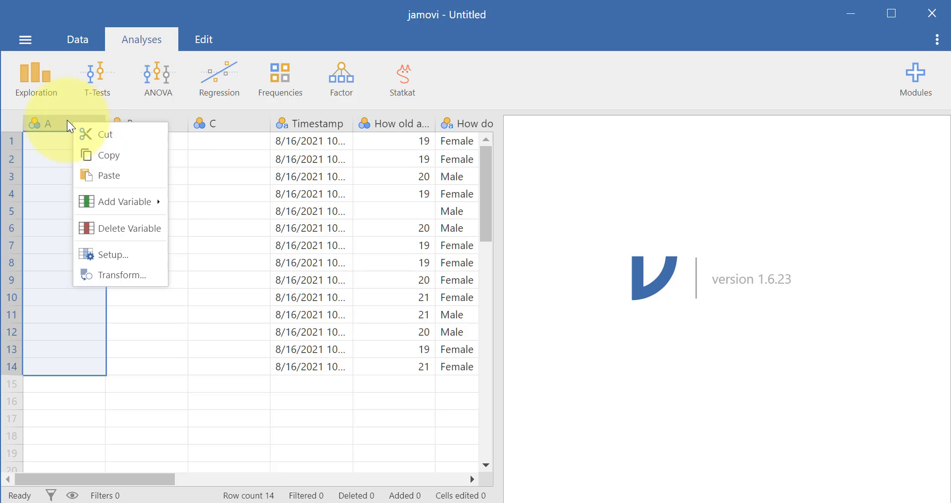
pyautogui.click(68, 125)
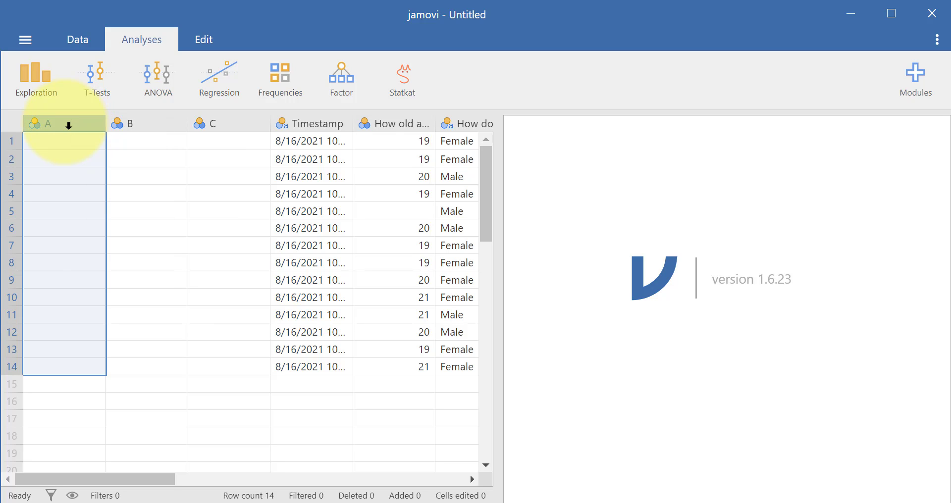
pyautogui.rightClick(69, 125)
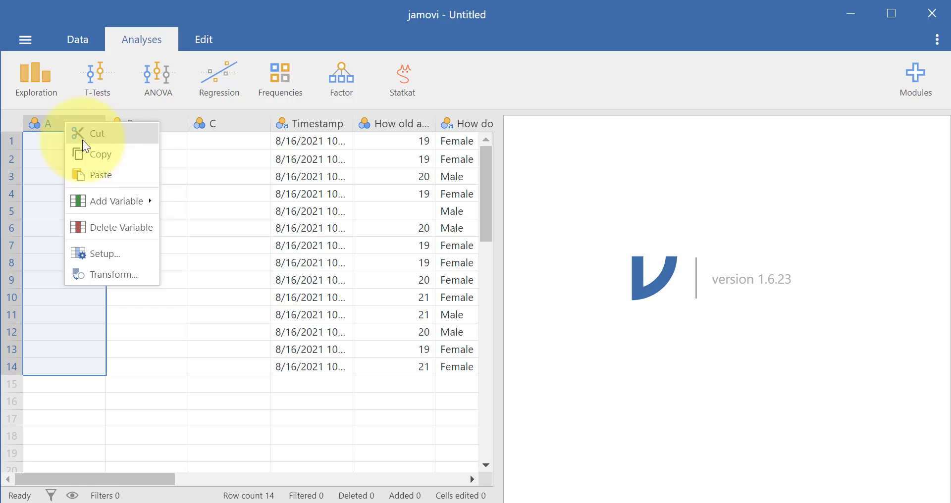
pyautogui.click(133, 228)
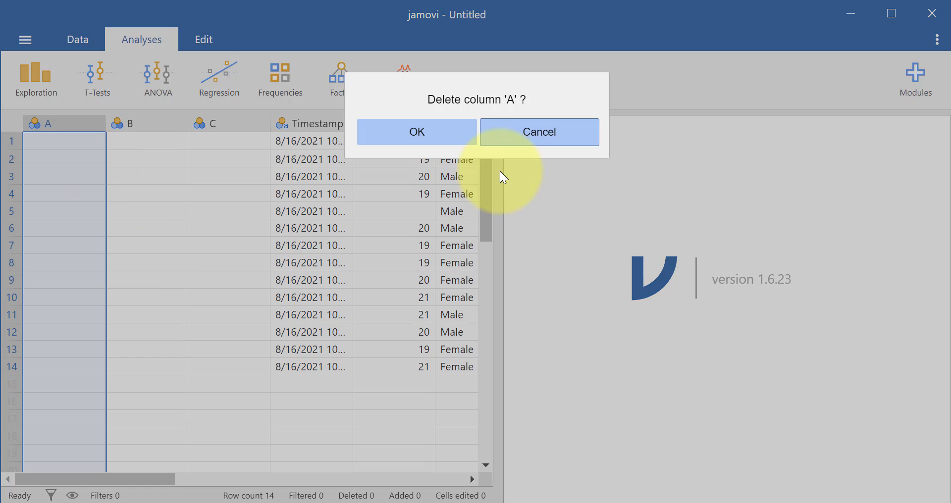
pyautogui.click(455, 141)
# Delete the empty column B from the data set.
pyautogui.rightClick(79, 123)
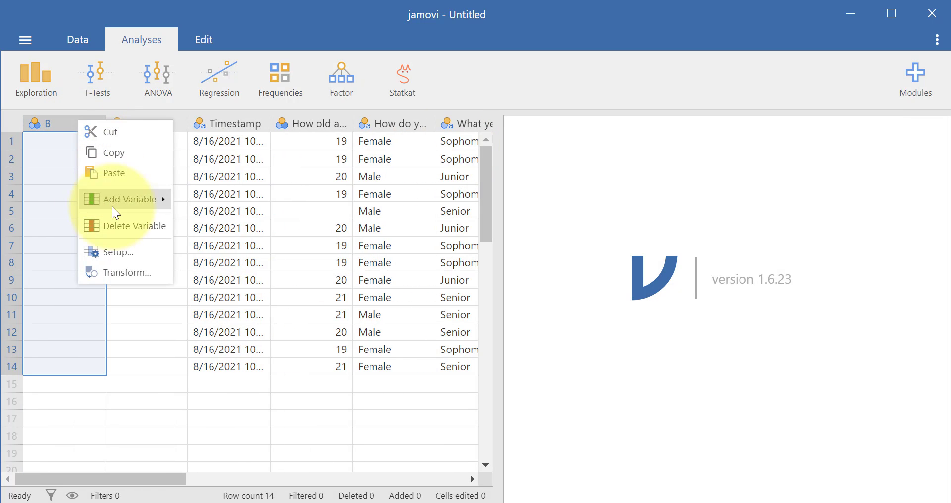
pyautogui.click(114, 218)
pyautogui.click(417, 138)
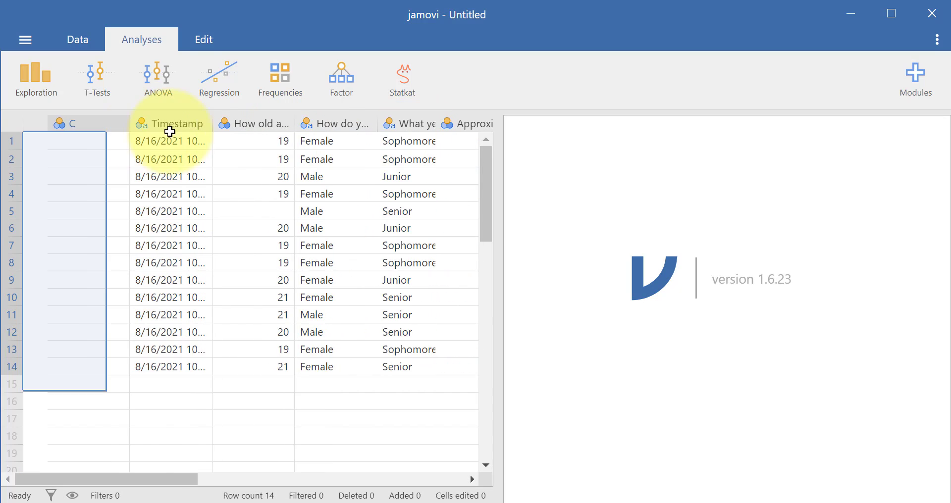
# Delete the empty column C that precedes the Timestamp variable.
pyautogui.rightClick(69, 122)
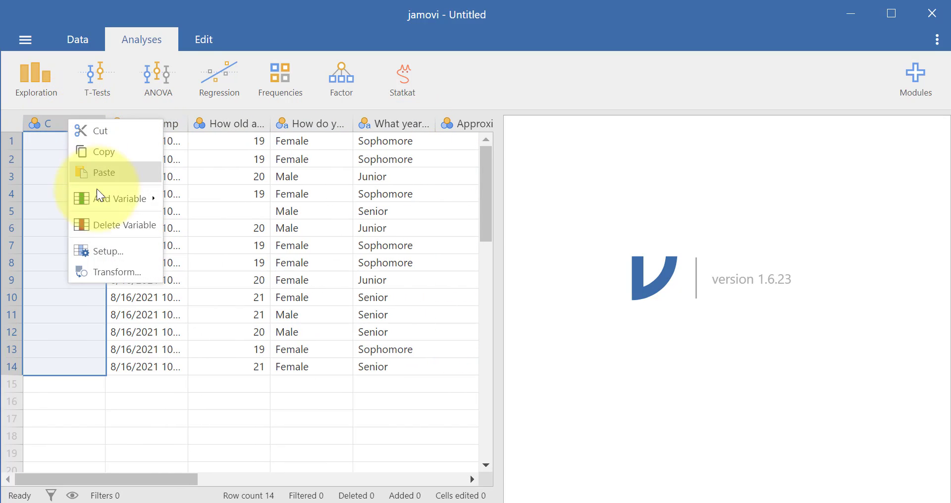
pyautogui.click(334, 412)
pyautogui.press('Delete')
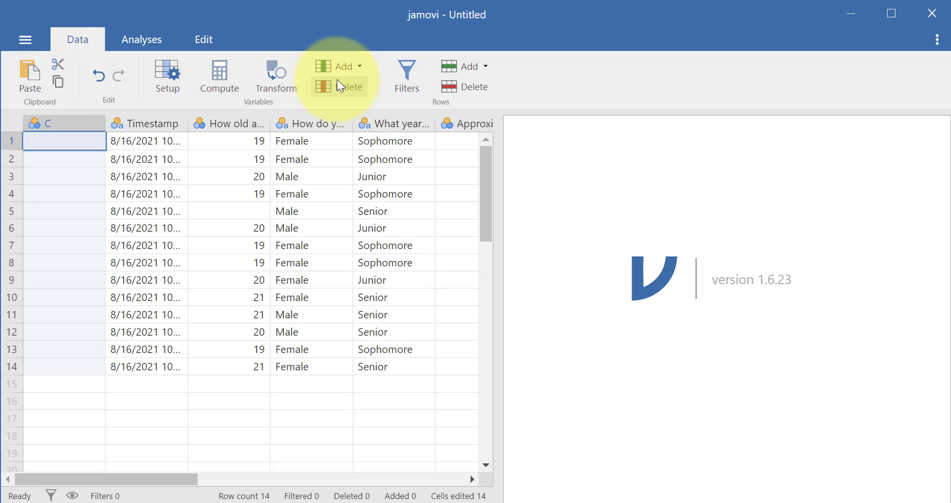
pyautogui.click(342, 91)
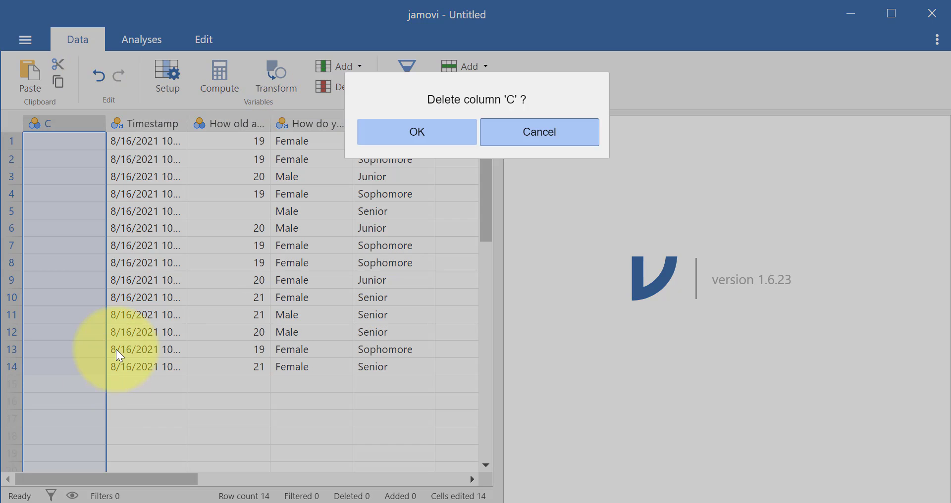
pyautogui.click(419, 133)
pyautogui.click(181, 280)
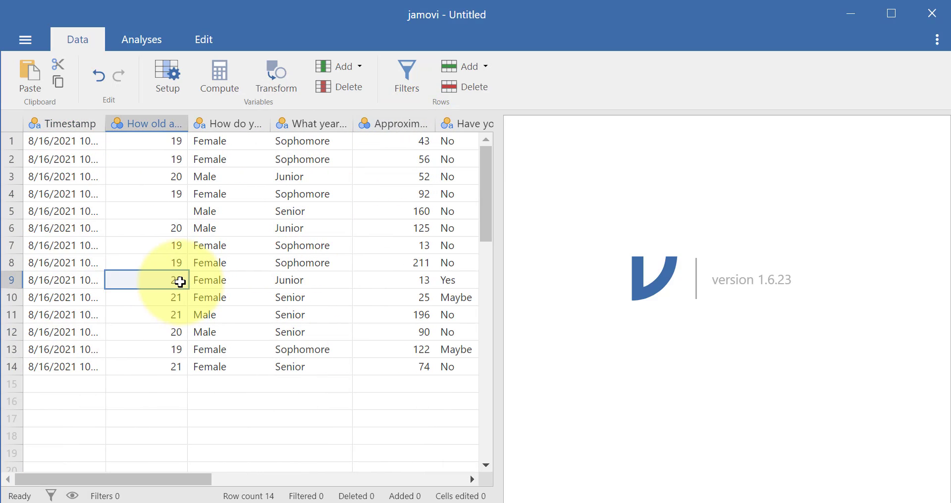
pyautogui.moveTo(210, 480); pyautogui.dragTo(178, 479)
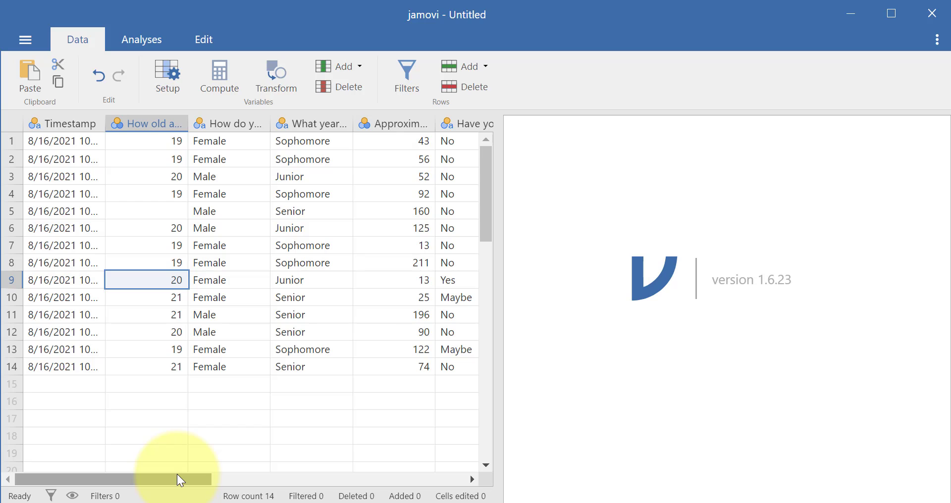
pyautogui.click(149, 366)
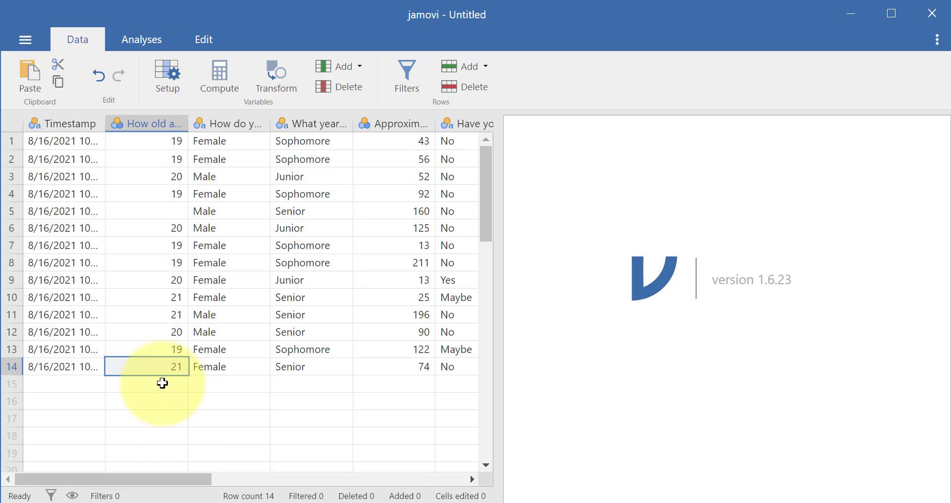
pyautogui.click(168, 388)
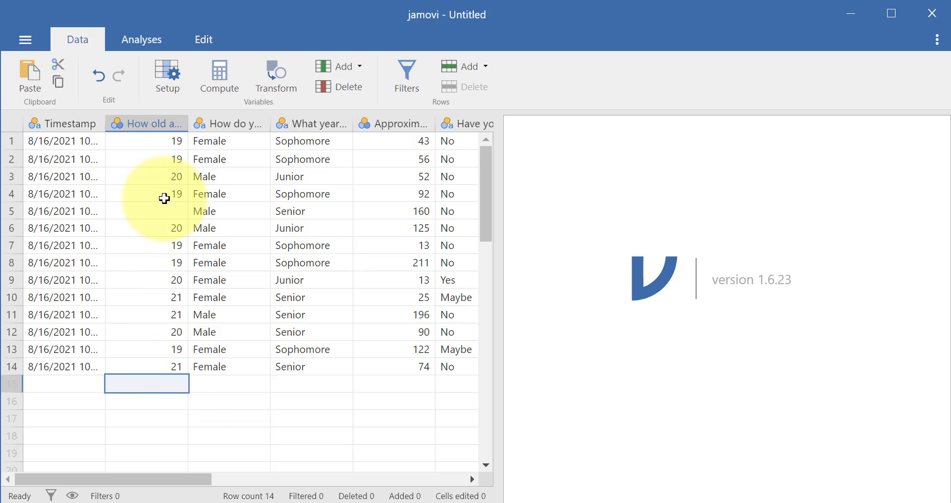
pyautogui.click(176, 331)
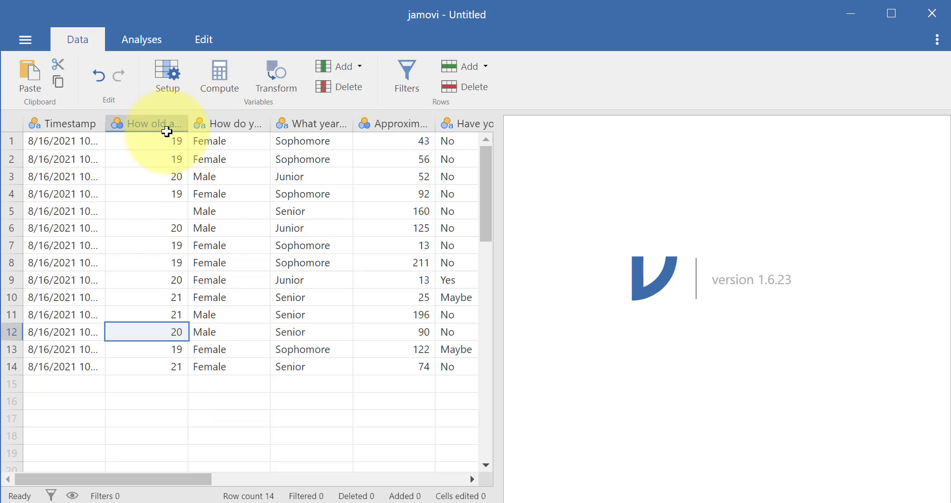
# Open the setup of the "How old are you?" variable and rename it Age.
pyautogui.click(134, 125)
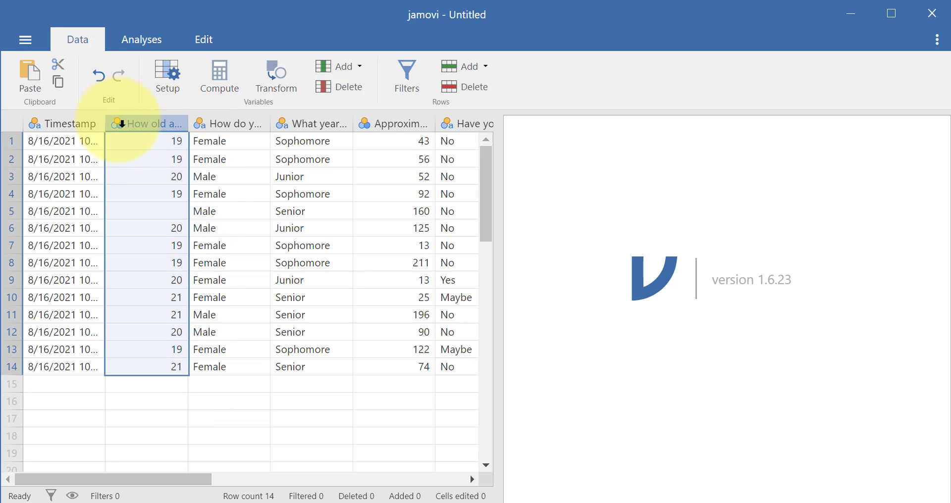
pyautogui.click(219, 122)
pyautogui.click(151, 121)
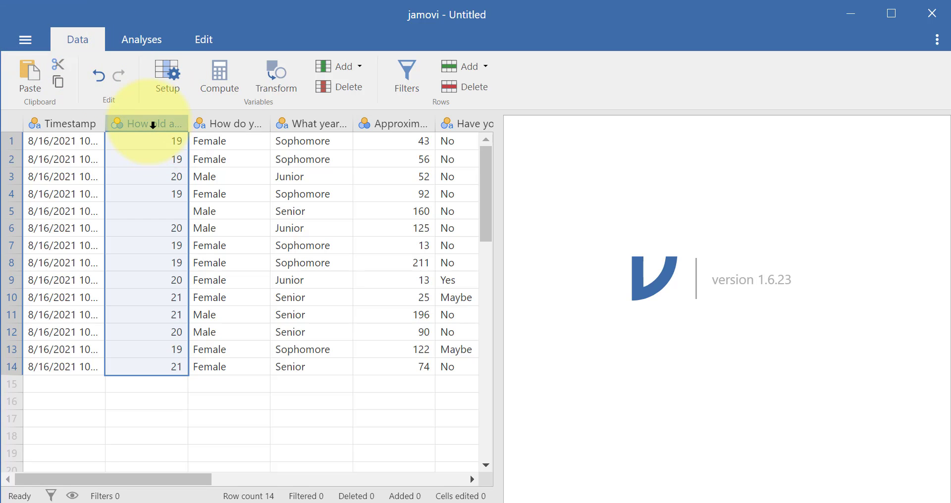
pyautogui.doubleClick(153, 125)
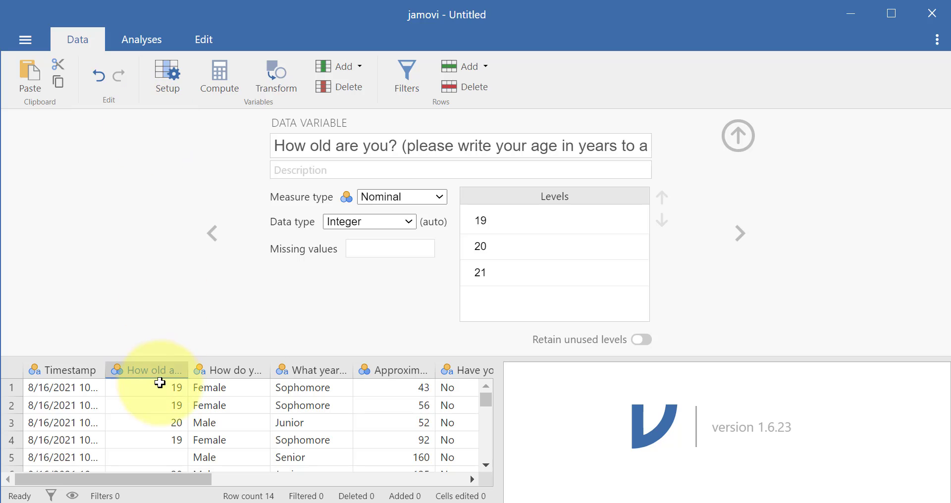
pyautogui.click(275, 148)
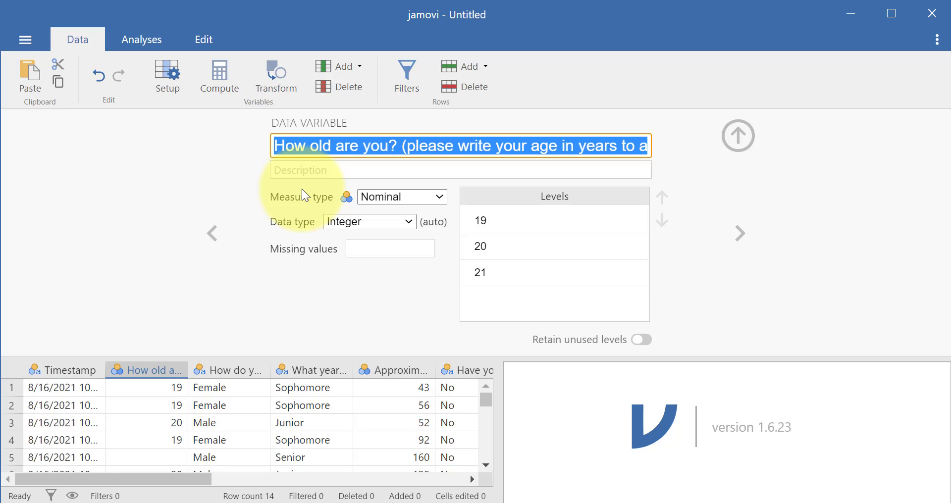
pyautogui.write('Age')
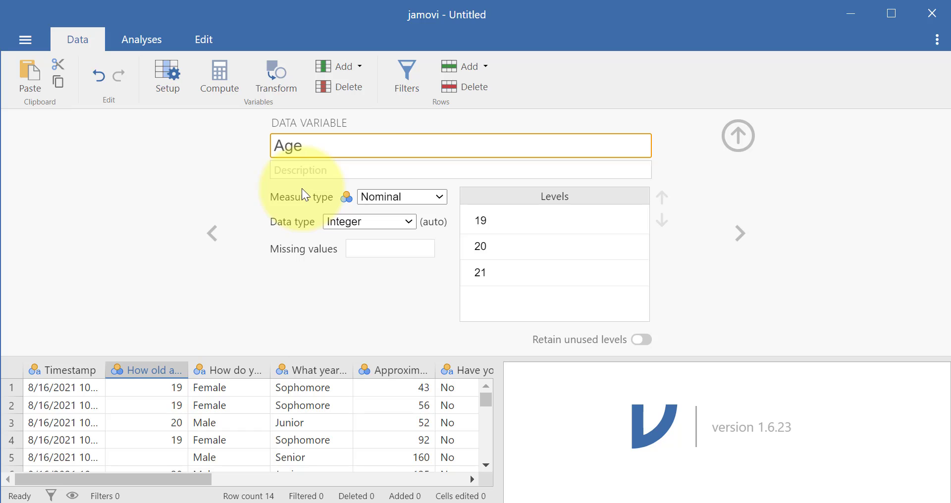
pyautogui.press('Tab')
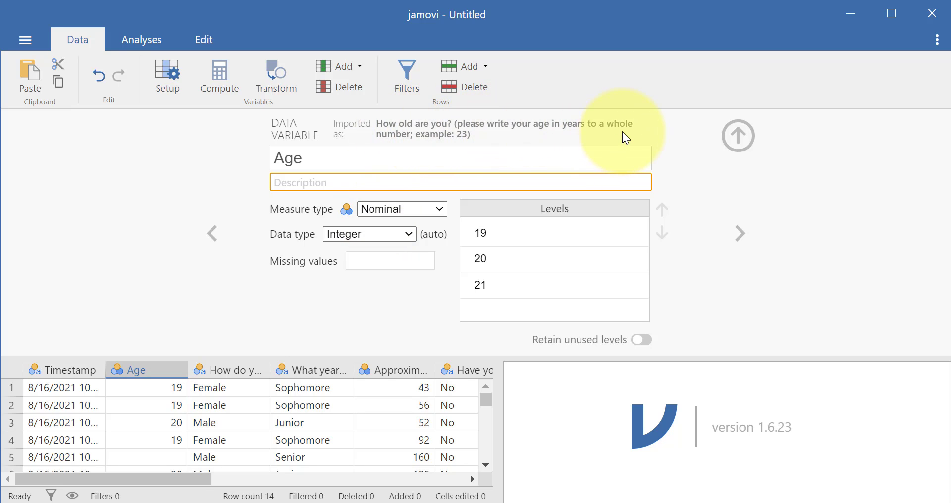
# Set the Age variable's measure type to Continuous and choose Integer as its data type.
pyautogui.click(400, 211)
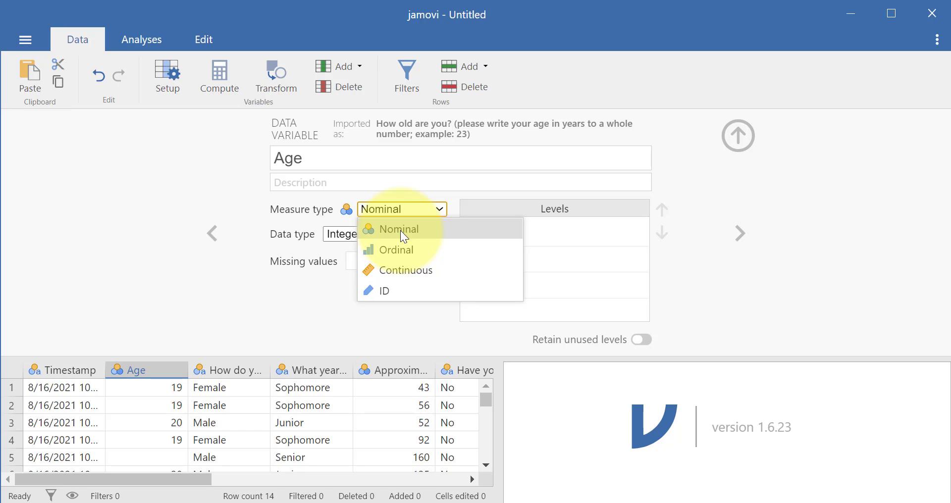
pyautogui.click(547, 233)
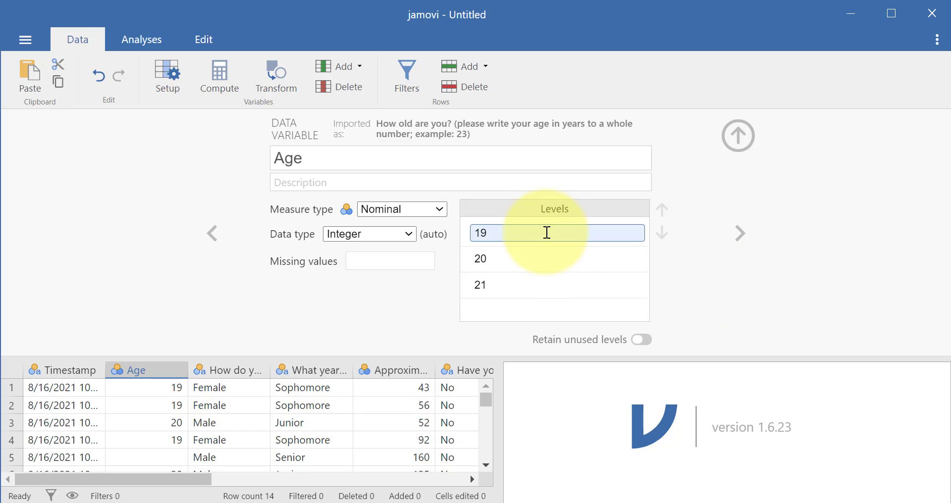
pyautogui.click(545, 260)
pyautogui.click(424, 205)
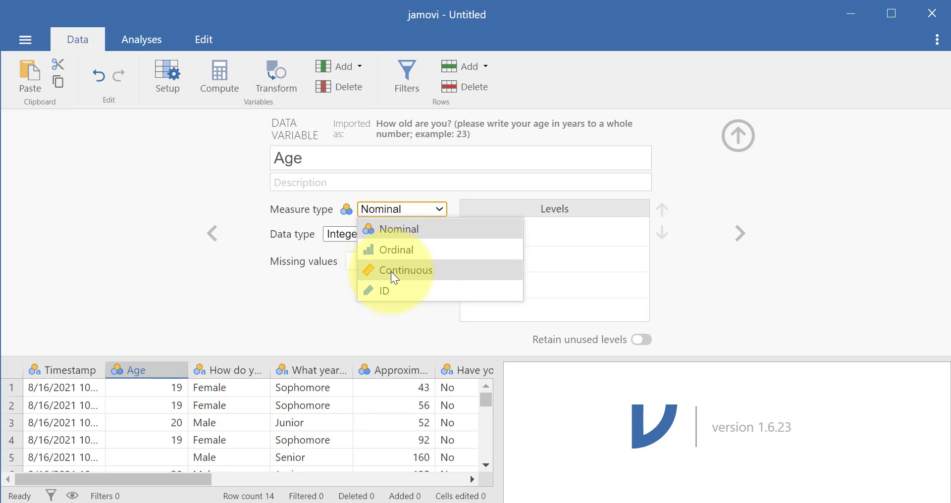
pyautogui.click(429, 271)
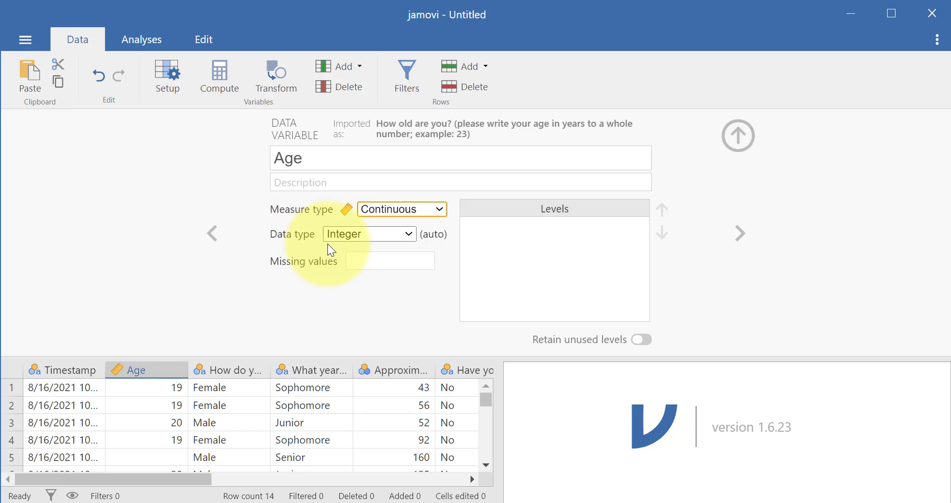
pyautogui.click(340, 238)
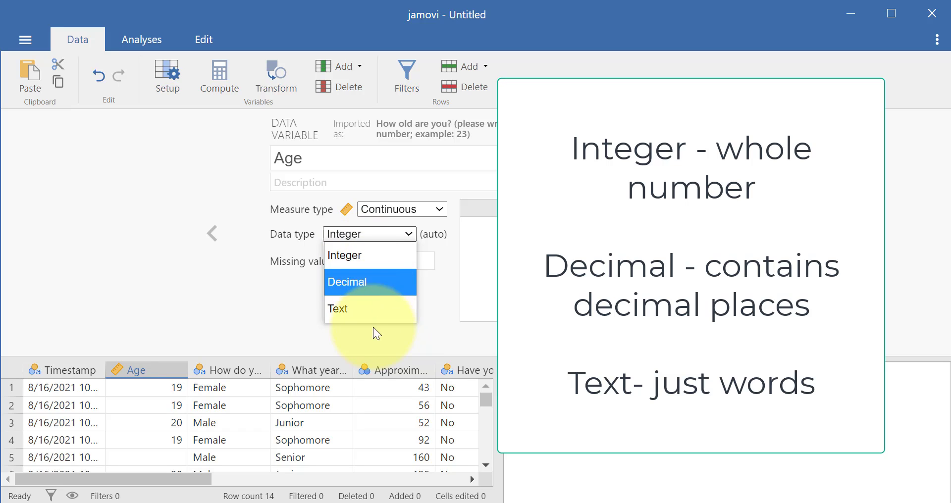
pyautogui.click(364, 253)
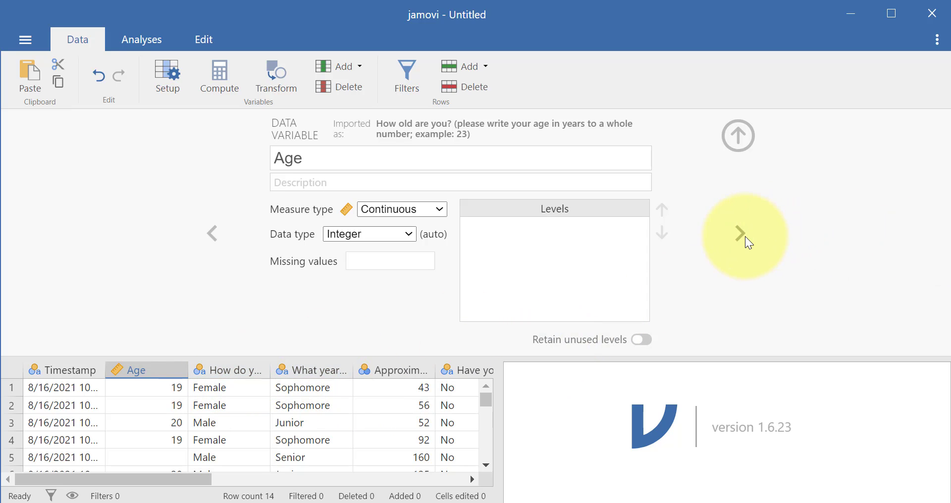
# Go to the setup of the "How do you identify?" variable and rename it Gender.
pyautogui.click(208, 232)
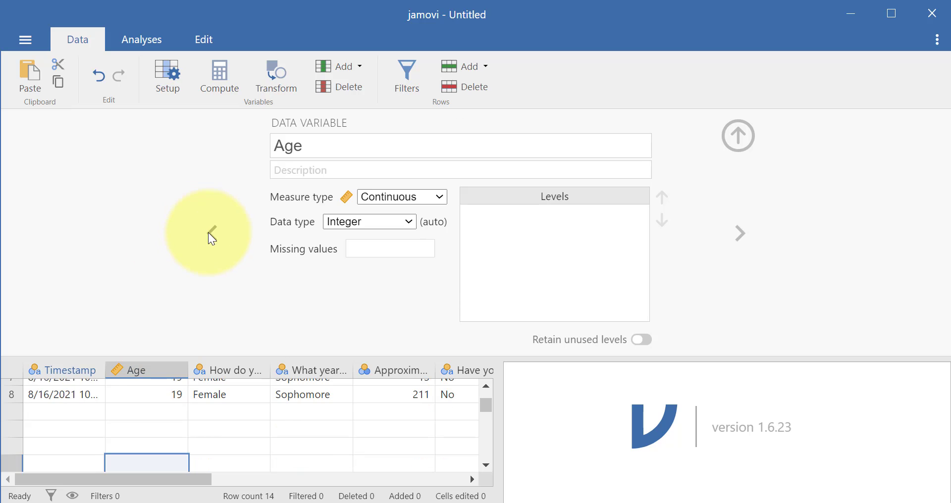
pyautogui.click(746, 233)
pyautogui.click(746, 233)
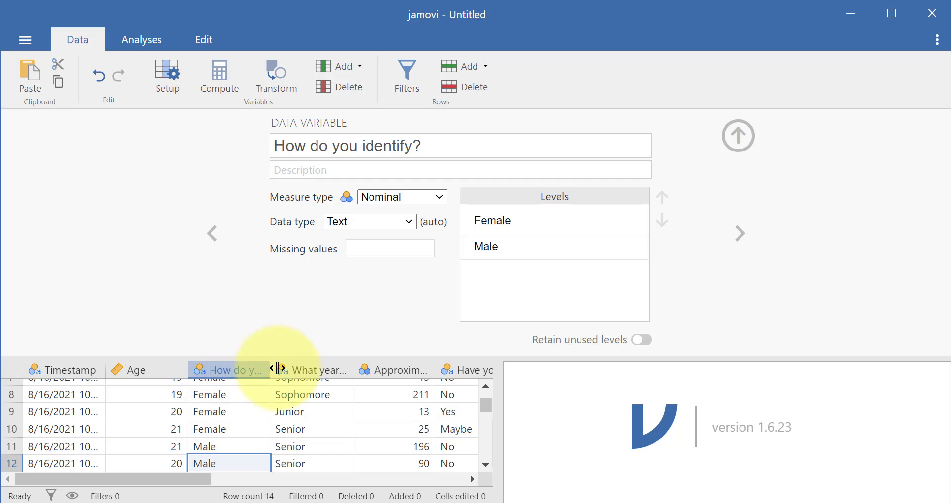
pyautogui.moveTo(444, 142); pyautogui.dragTo(254, 142)
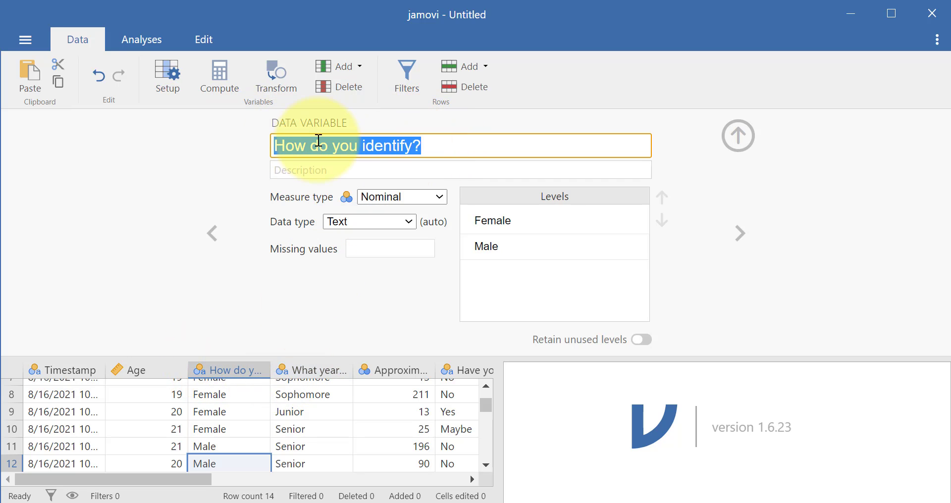
pyautogui.press('BackSpace')
pyautogui.write('Gender')
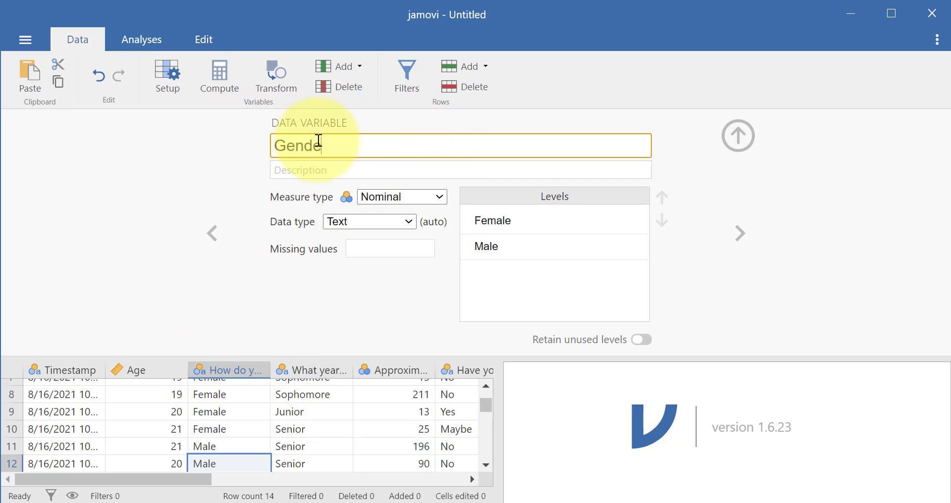
pyautogui.click(345, 163)
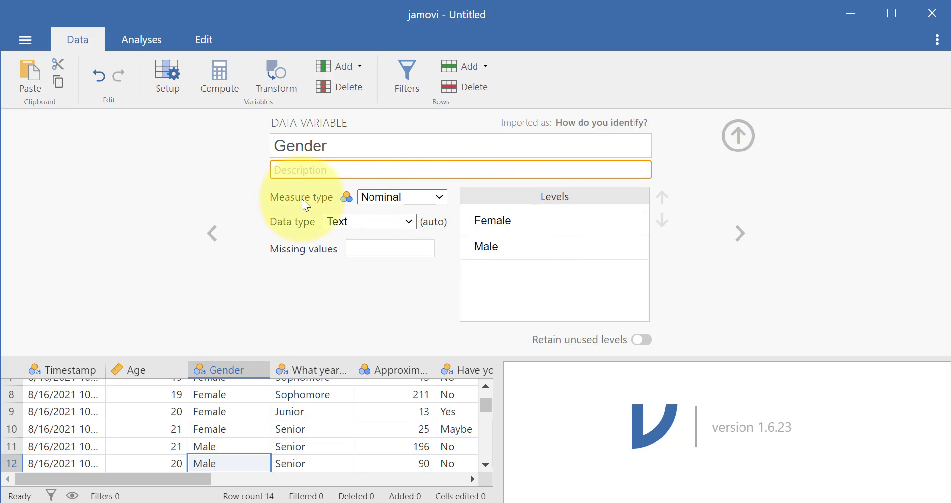
# Choose Nominal as the Gender variable's measure type and Text as its data type.
pyautogui.click(383, 198)
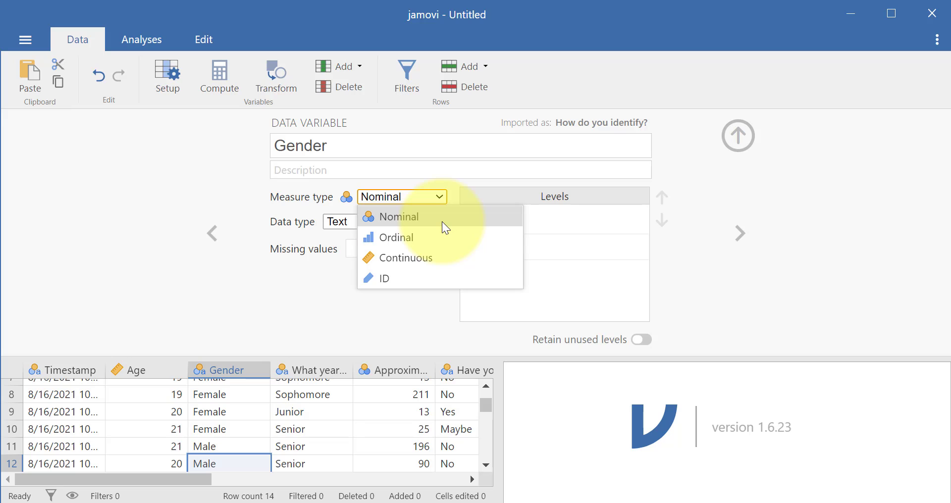
pyautogui.click(441, 221)
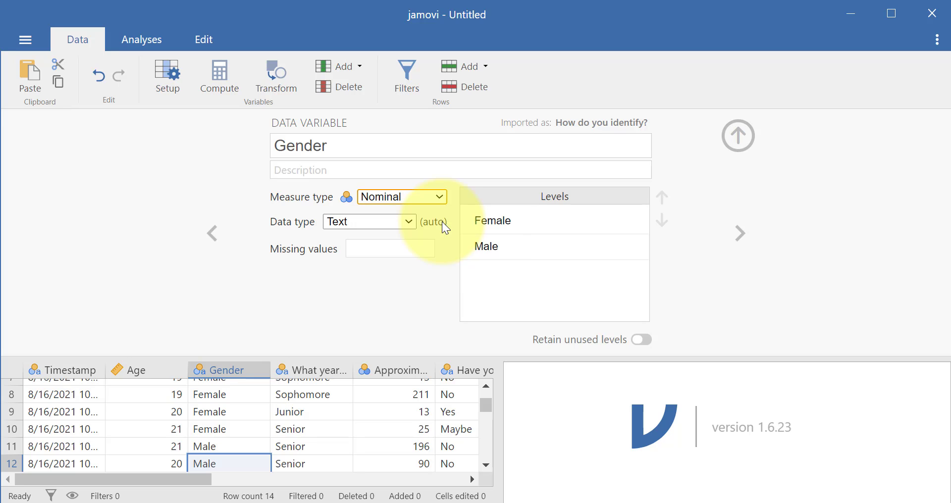
pyautogui.click(379, 225)
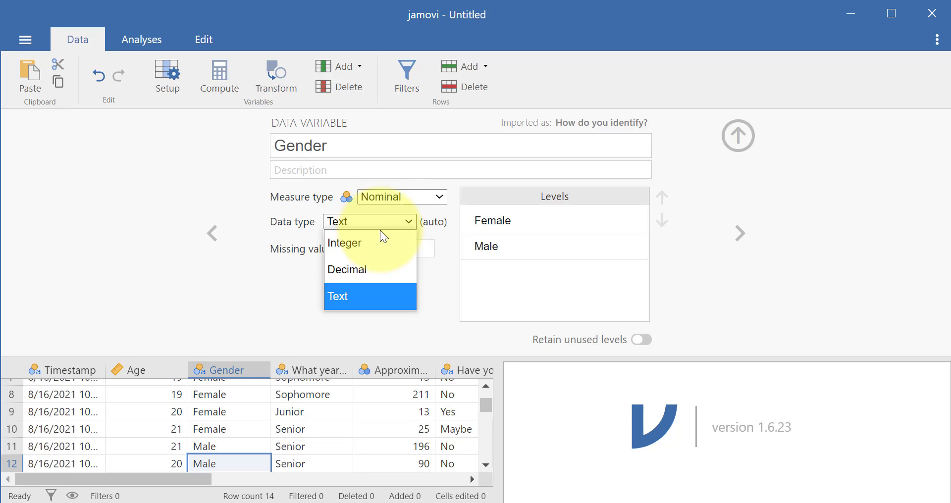
pyautogui.click(397, 302)
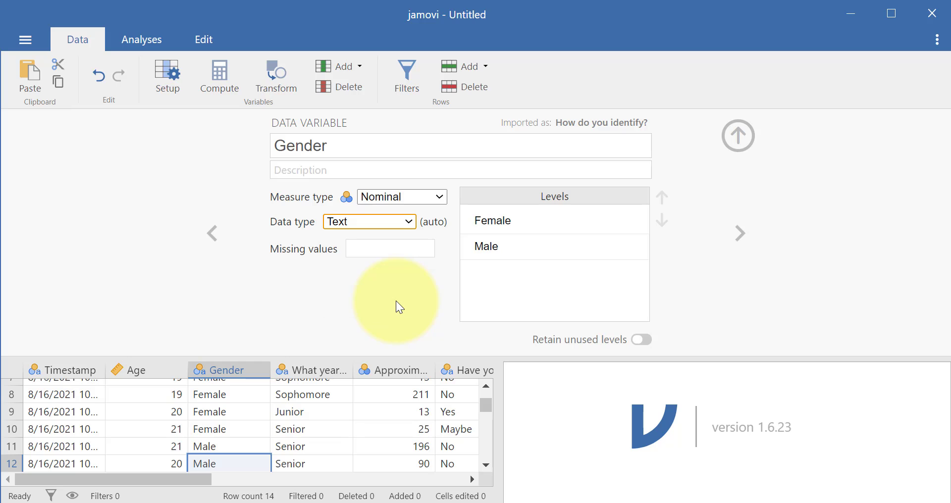
# Go to the setup of the "What year are you in college?" variable and rename it Year.
pyautogui.click(740, 233)
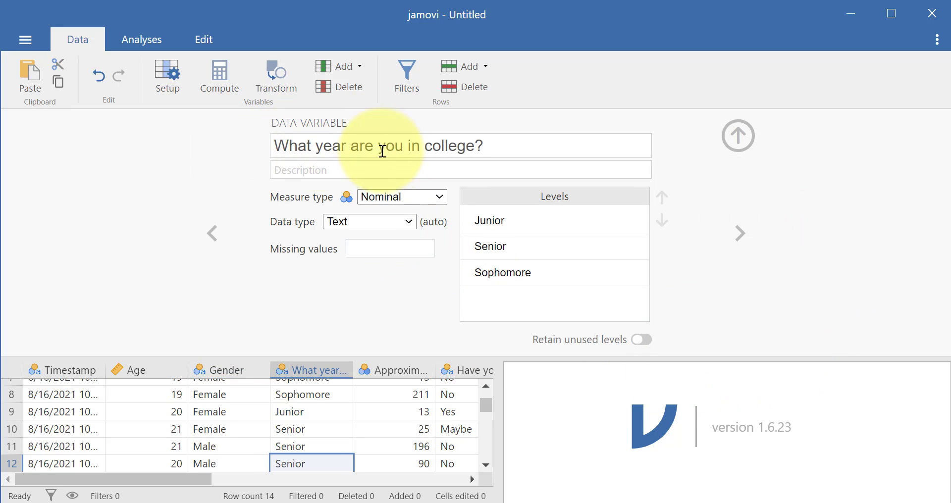
pyautogui.click(506, 145)
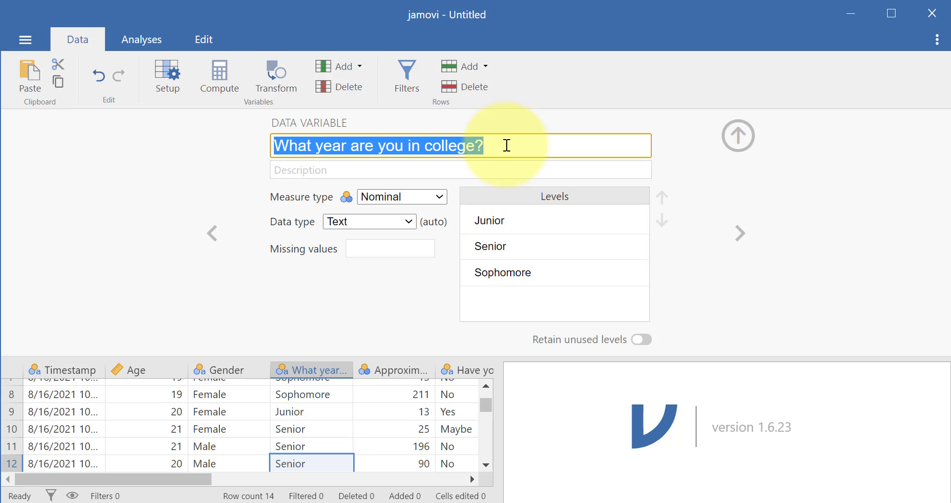
pyautogui.write('Year')
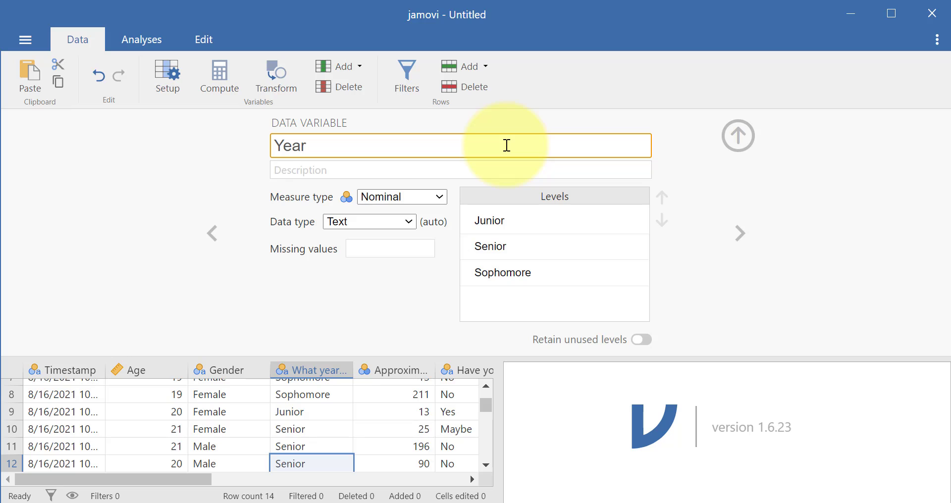
pyautogui.click(493, 161)
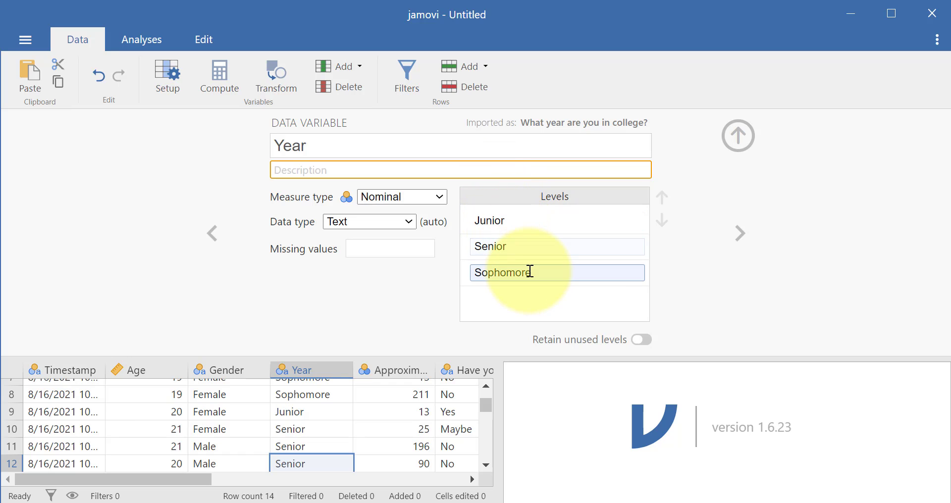
# Set the Year variable's measure type to Ordinal.
pyautogui.click(431, 197)
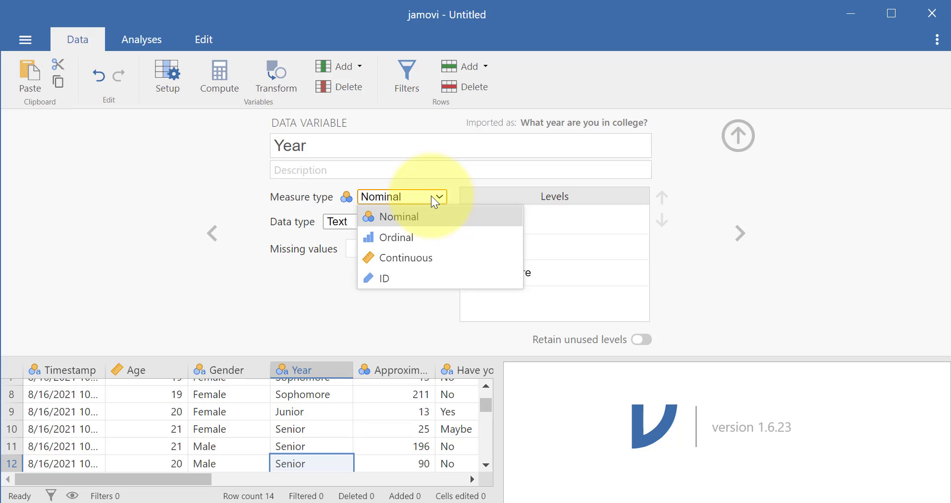
pyautogui.click(431, 197)
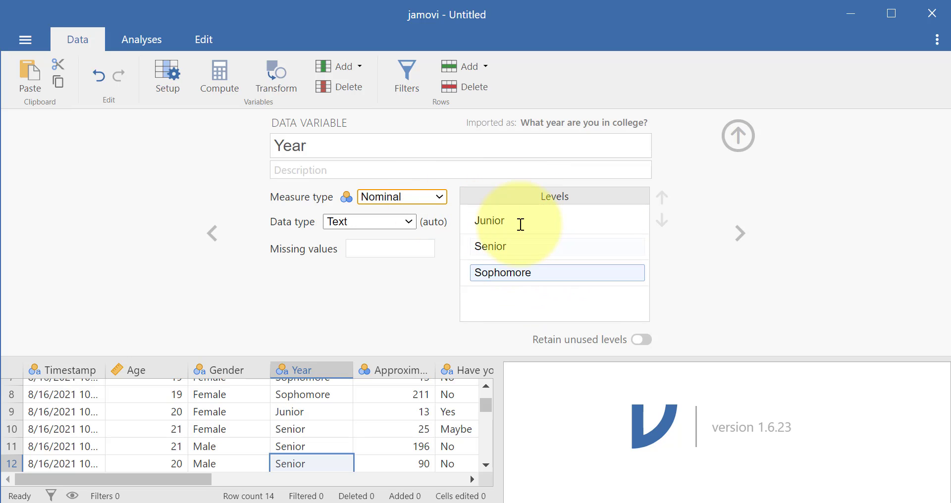
pyautogui.click(520, 223)
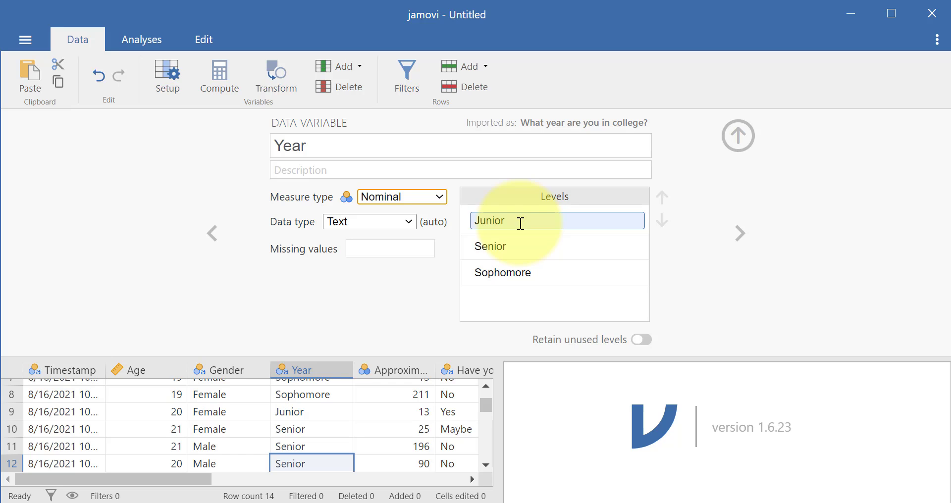
pyautogui.click(435, 200)
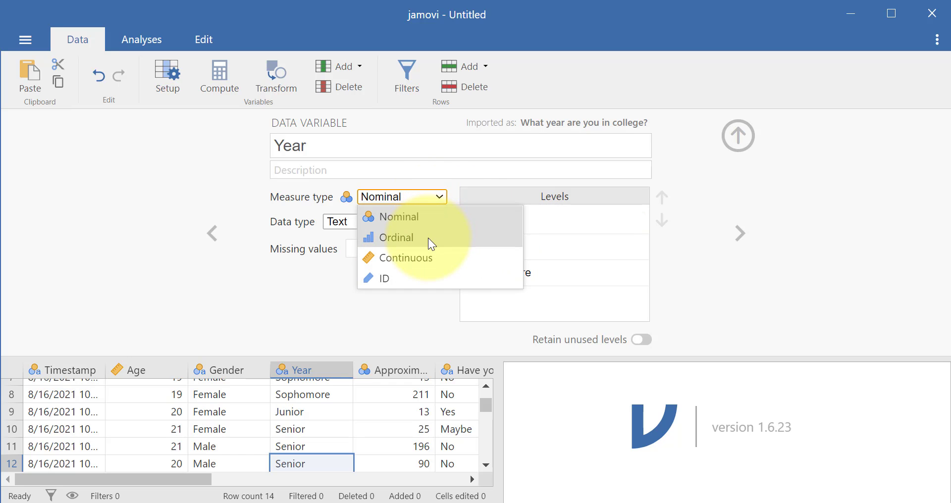
pyautogui.click(428, 238)
# Reorder the Year variable's levels to Sophomore, Junior, Senior.
pyautogui.click(510, 221)
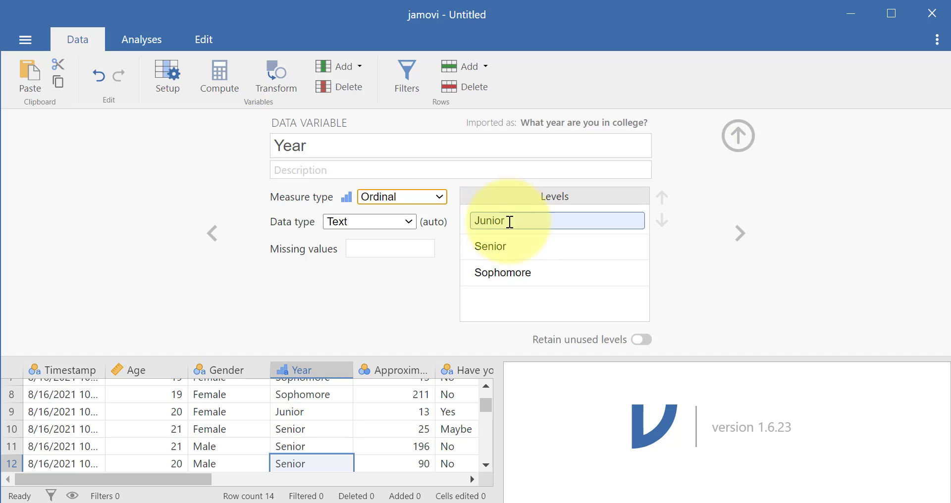
pyautogui.click(525, 272)
pyautogui.click(517, 244)
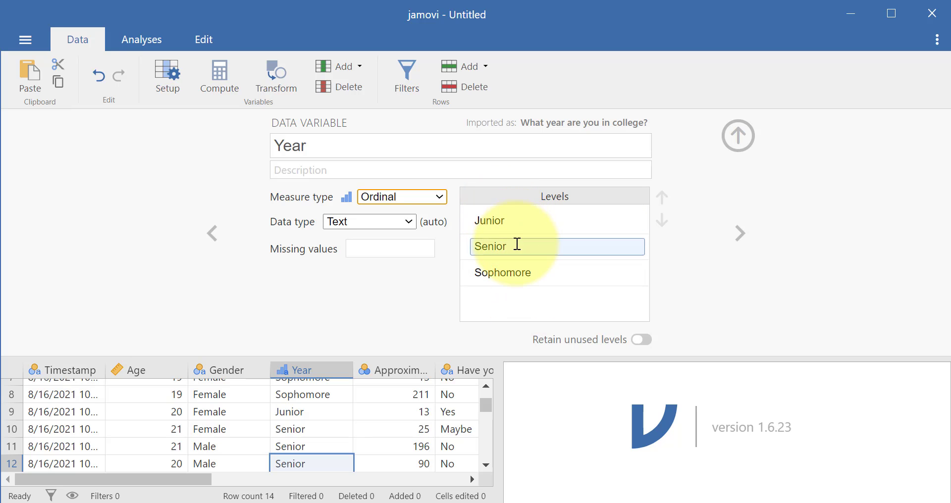
pyautogui.click(516, 244)
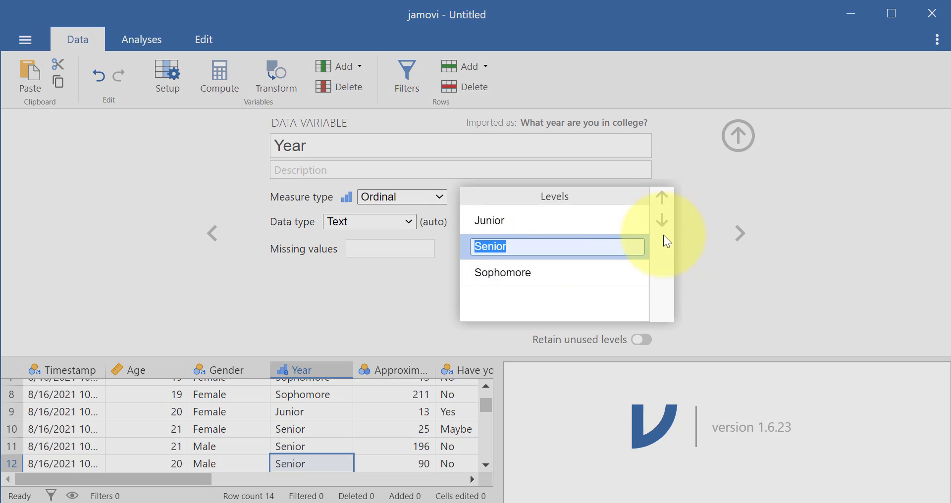
pyautogui.click(664, 222)
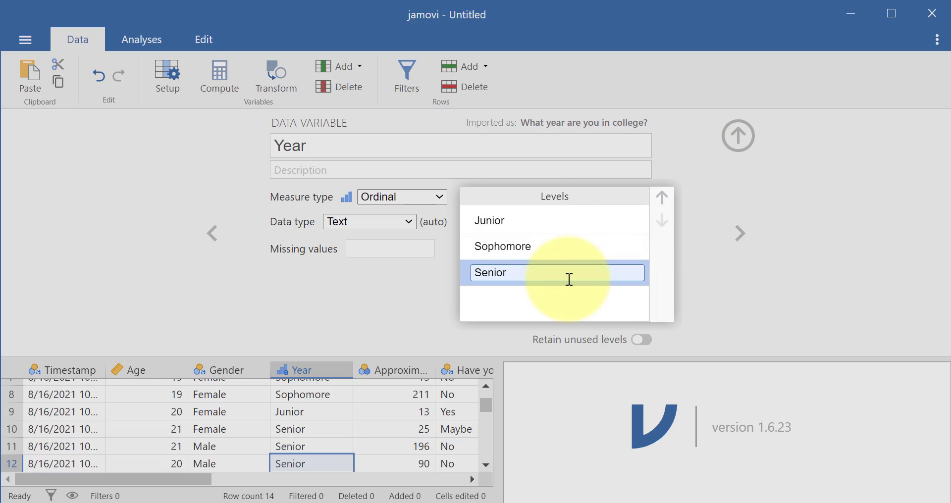
pyautogui.click(574, 246)
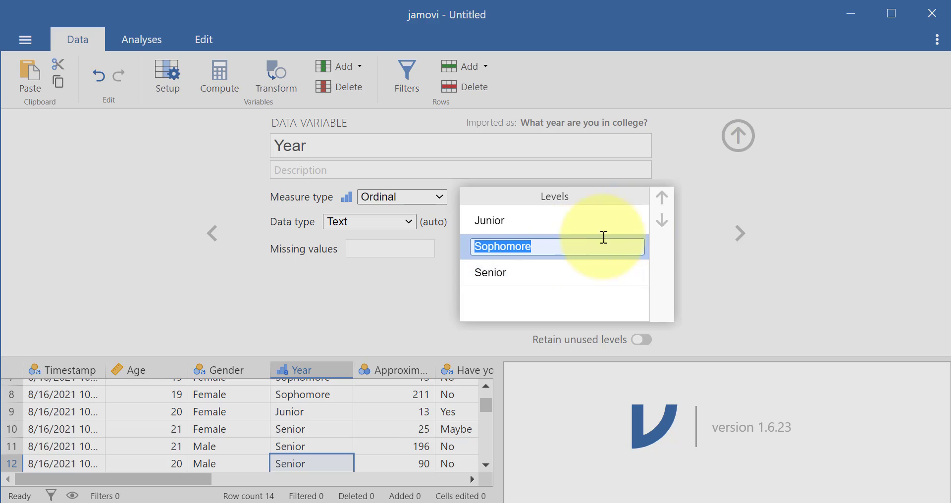
pyautogui.click(662, 198)
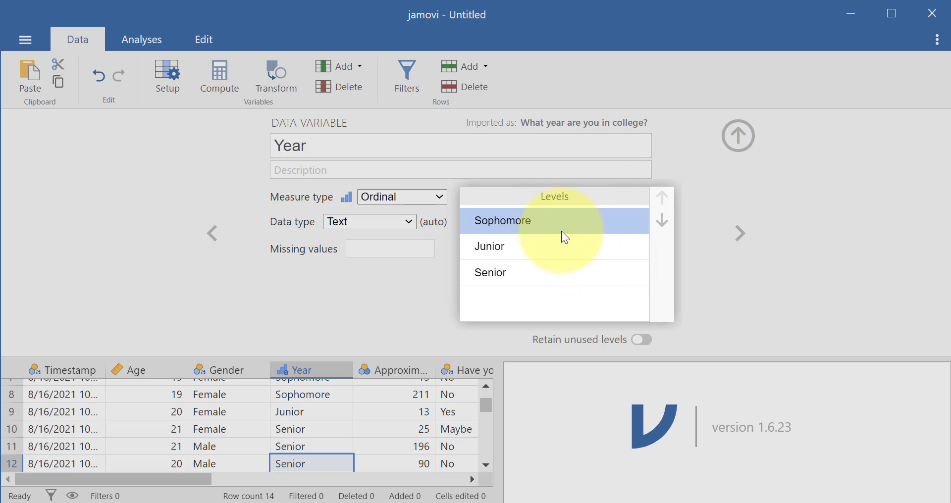
# Review the order of the Year variable's levels and its data type options.
pyautogui.click(540, 219)
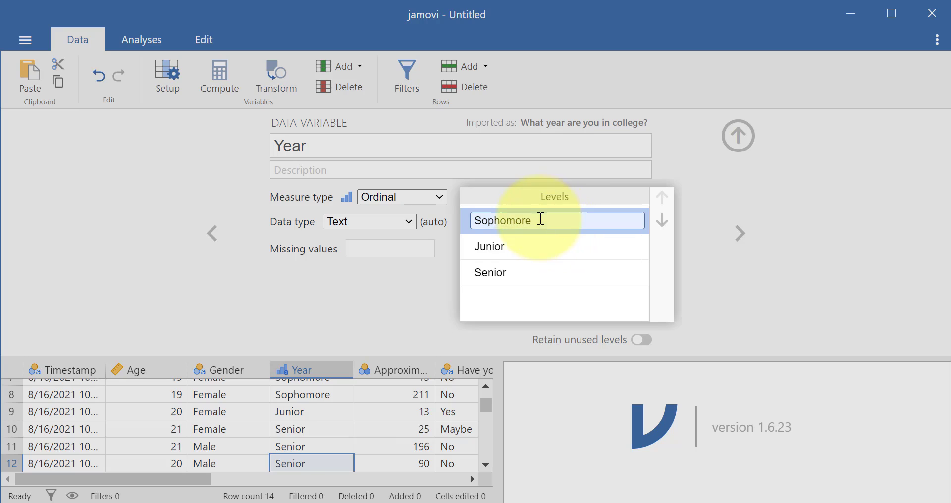
pyautogui.click(515, 246)
pyautogui.click(503, 273)
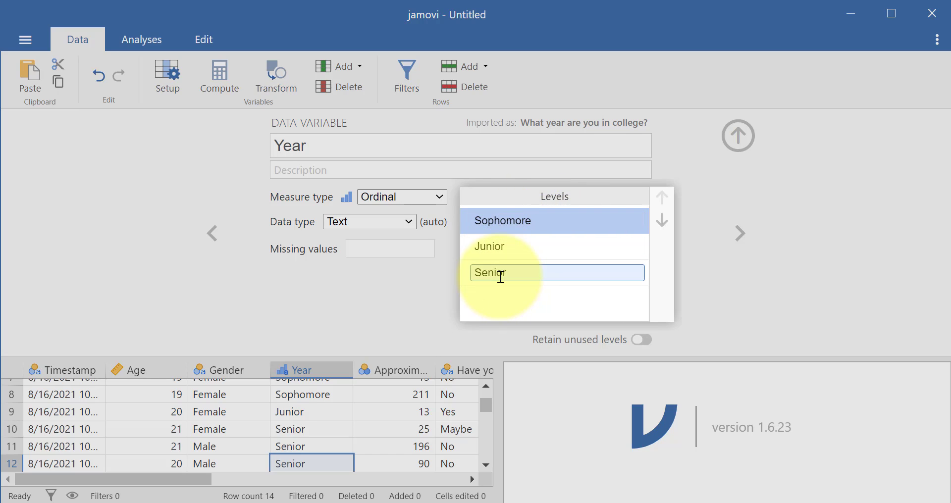
pyautogui.press('Tab')
pyautogui.press('Tab')
pyautogui.press('Tab')
pyautogui.press('Tab')
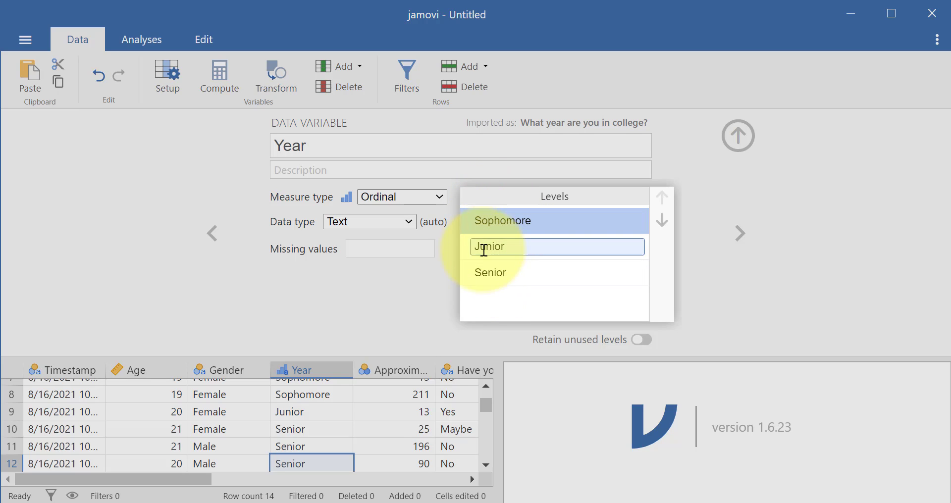
pyautogui.click(423, 290)
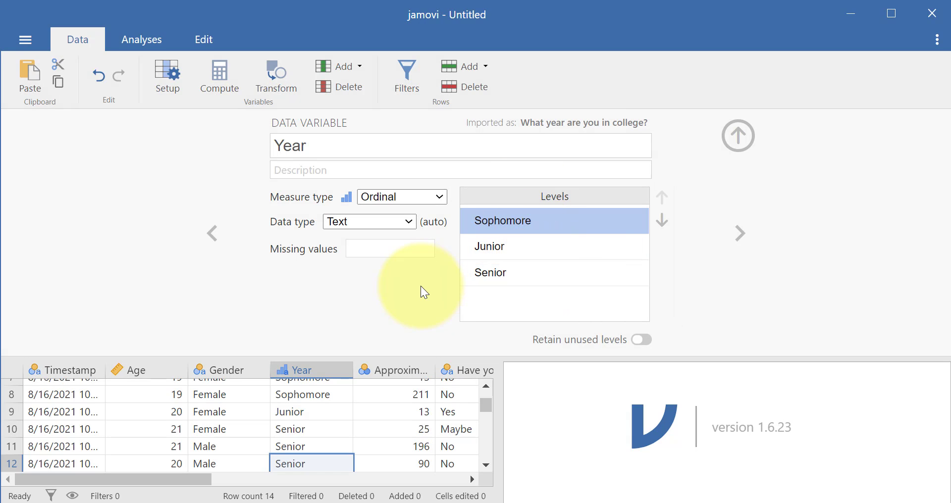
pyautogui.click(336, 224)
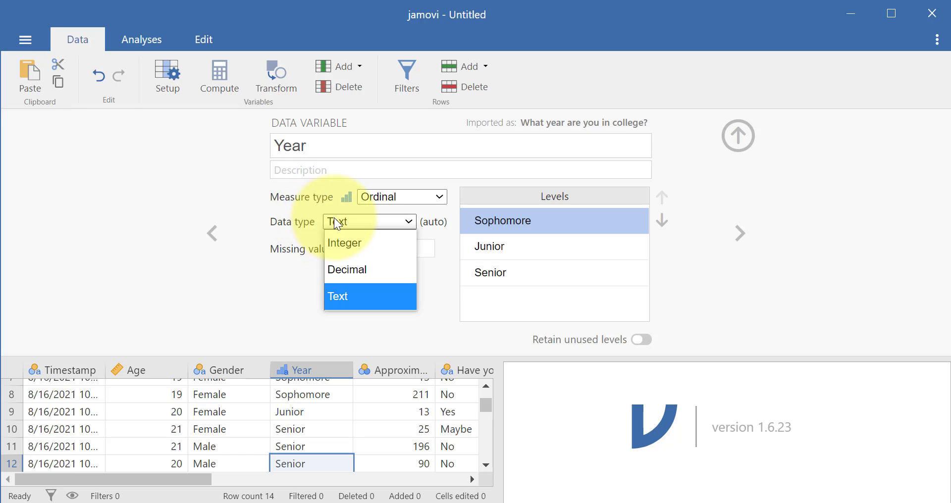
pyautogui.click(334, 219)
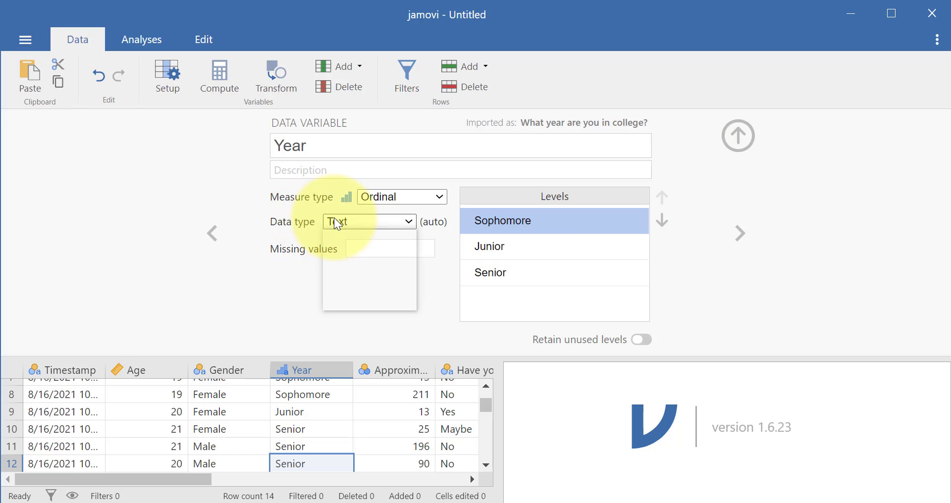
# Choose Text as the Year variable's data type.
pyautogui.click(382, 222)
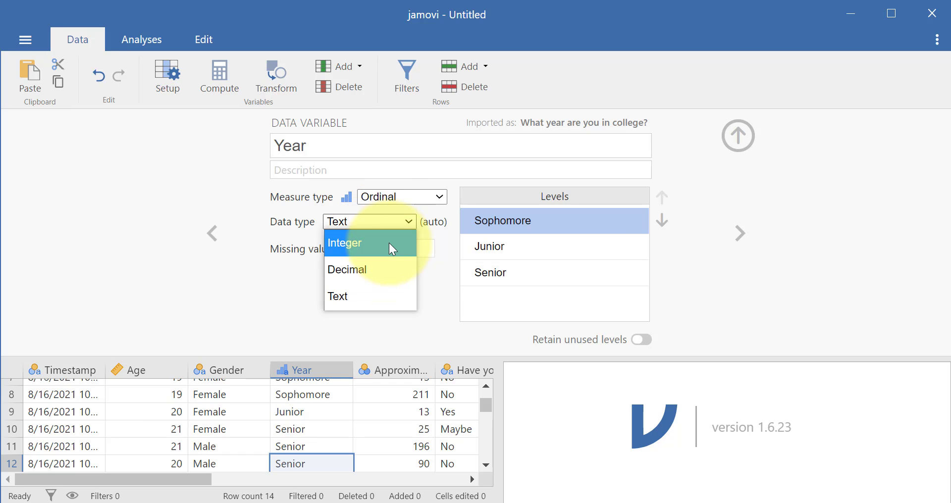
pyautogui.click(390, 297)
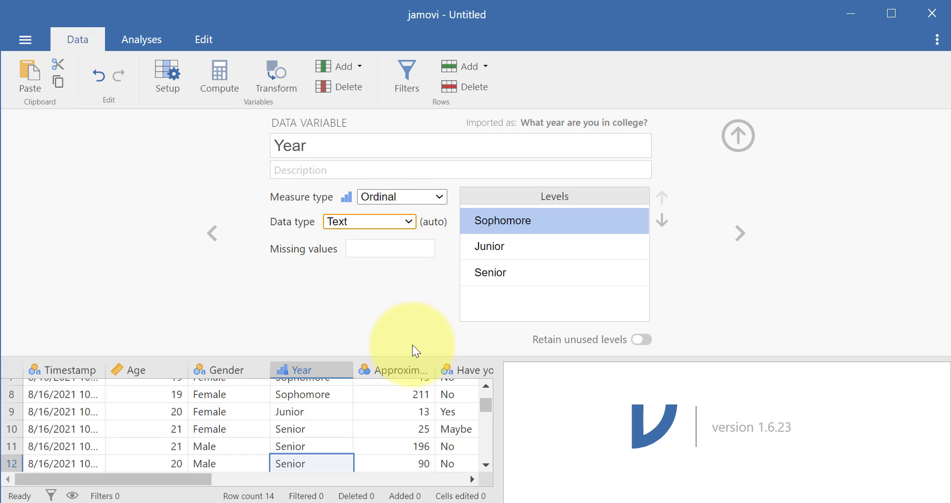
pyautogui.click(402, 333)
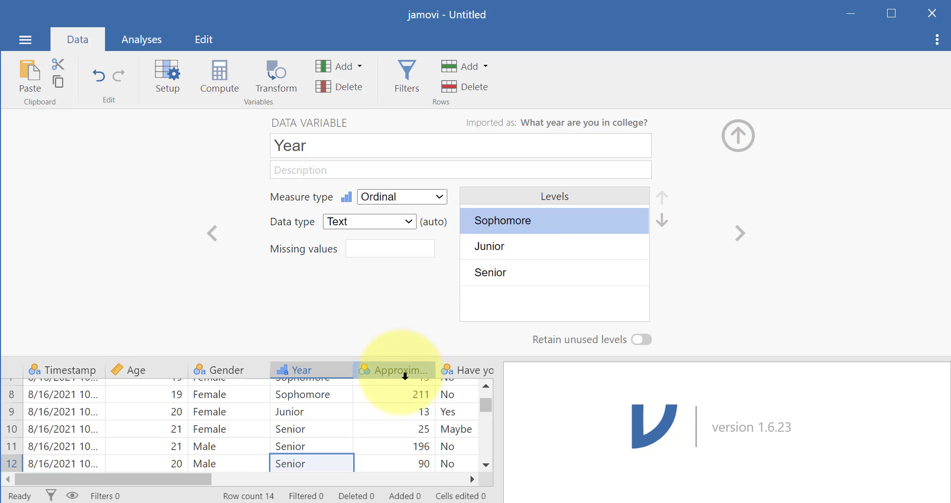
# Go to the setup of the variable asking for miles from the hometown and review its measure type and data type options.
pyautogui.click(405, 376)
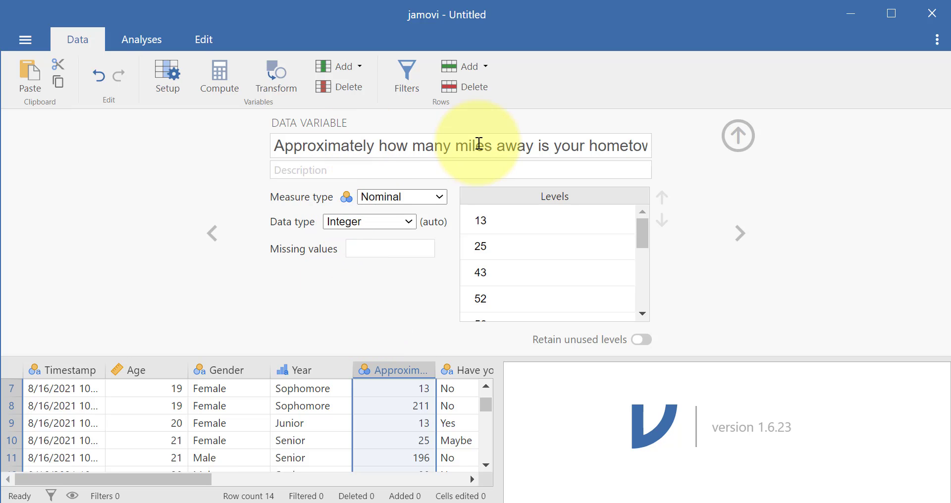
pyautogui.click(419, 198)
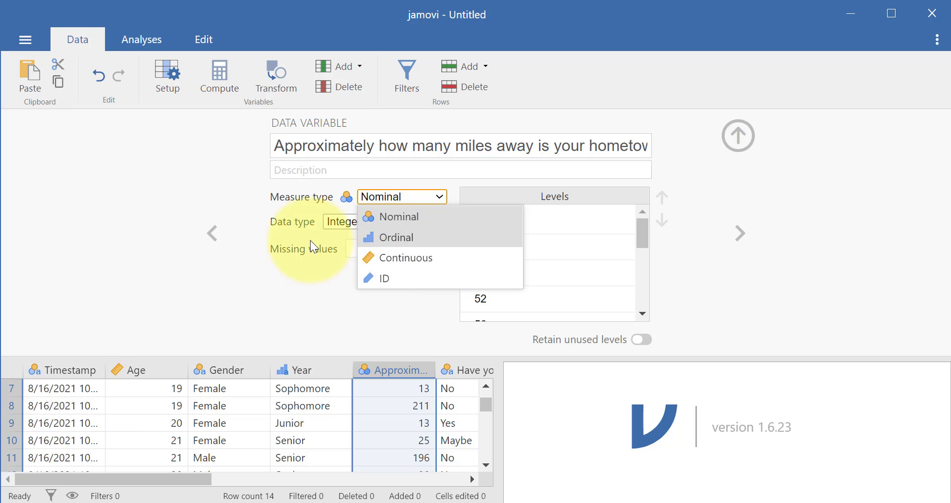
pyautogui.click(300, 217)
pyautogui.click(354, 220)
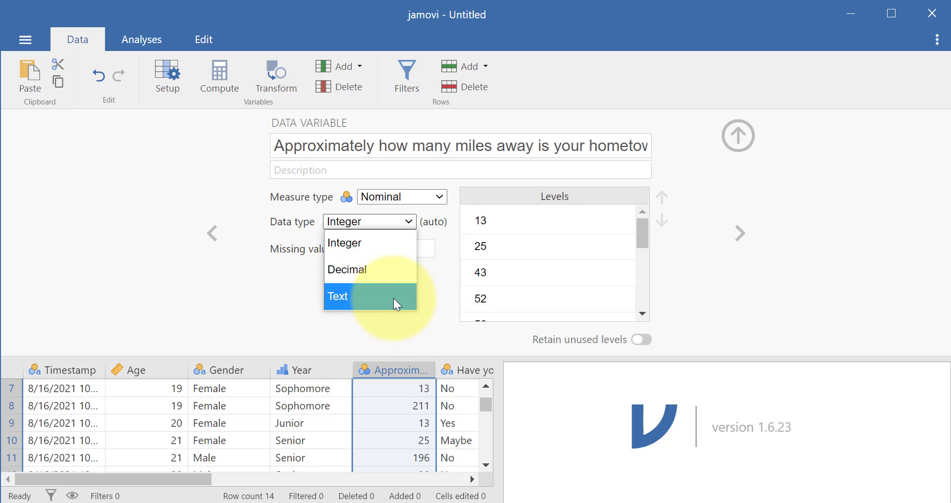
pyautogui.click(450, 287)
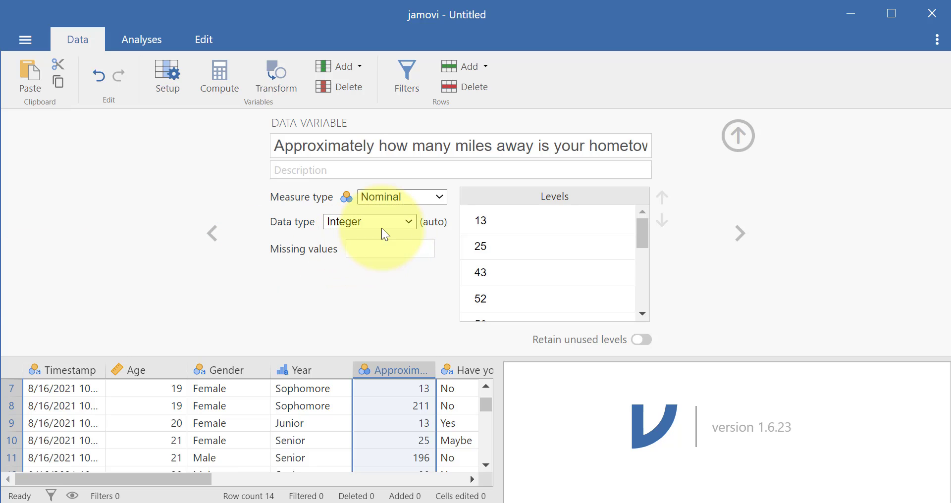
# Rename the variable about miles from the hometown to Distance.
pyautogui.click(411, 154)
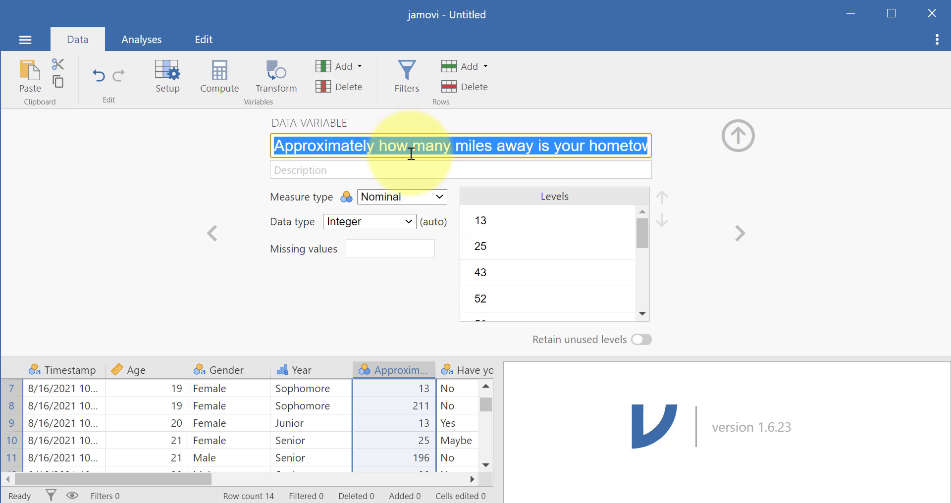
pyautogui.write('Distance')
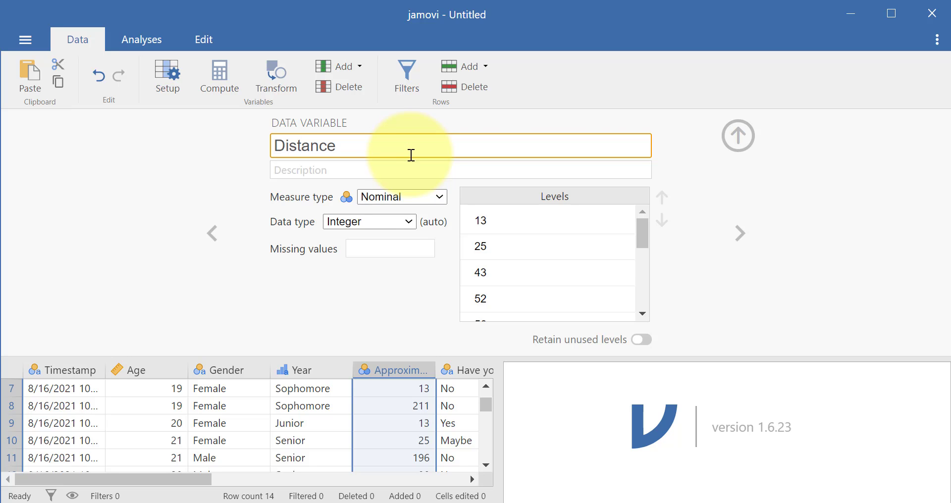
pyautogui.press('Tab')
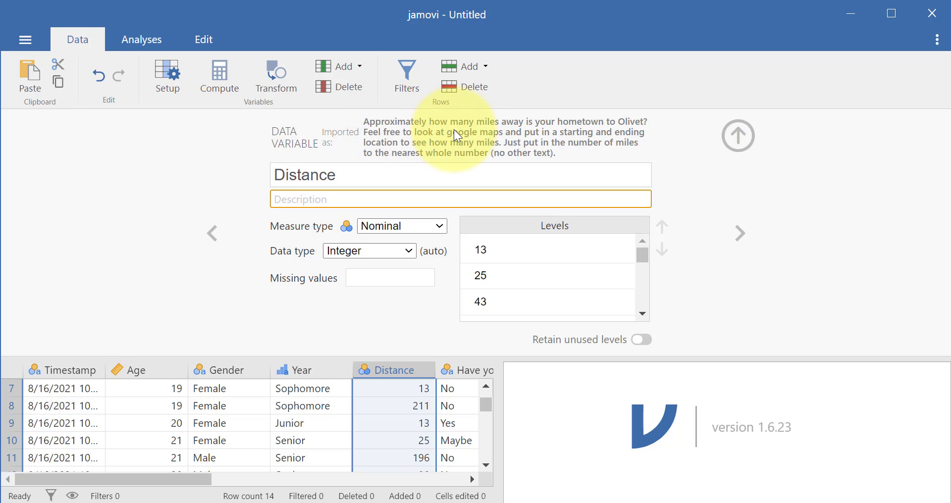
# Set the Distance variable's measure type to Continuous and choose Integer as its data type.
pyautogui.click(410, 231)
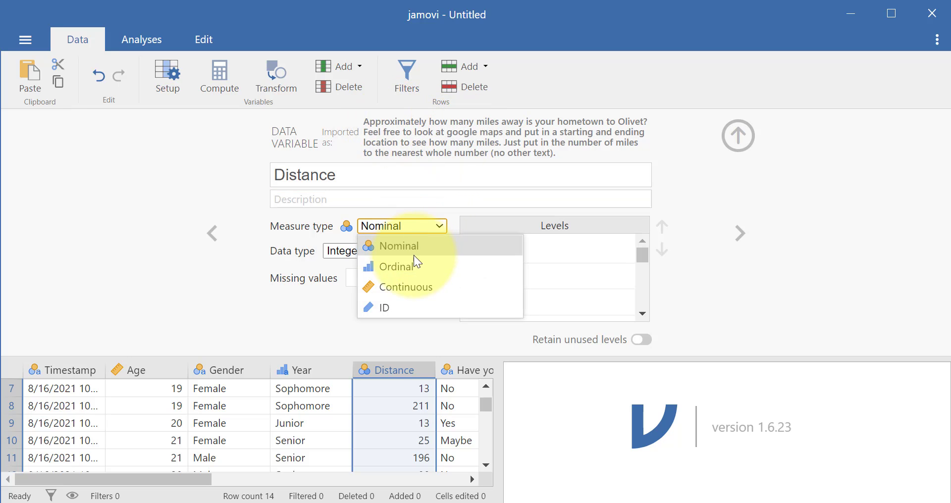
pyautogui.click(418, 284)
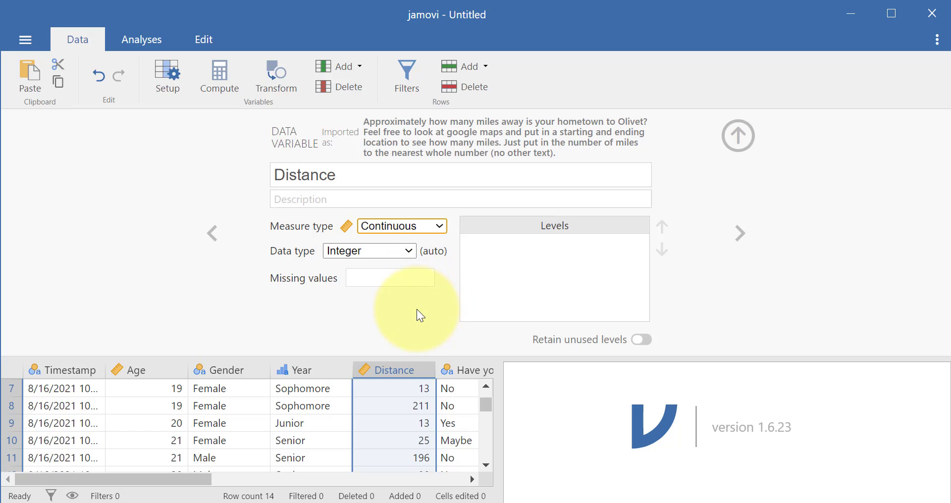
pyautogui.click(394, 257)
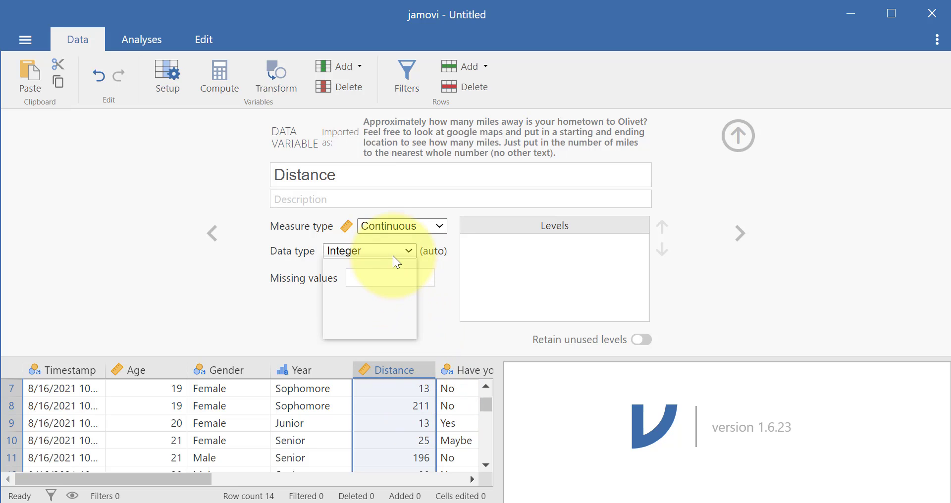
pyautogui.click(394, 272)
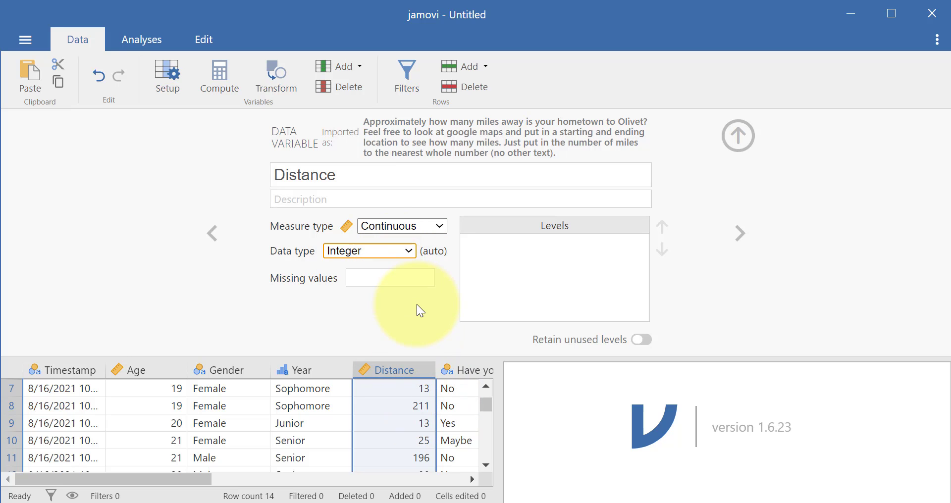
# Look over the Distance column in the full data sheet and return to the variable's setup.
pyautogui.scroll(3, 418, 420)
pyautogui.scroll(-6, 415, 414)
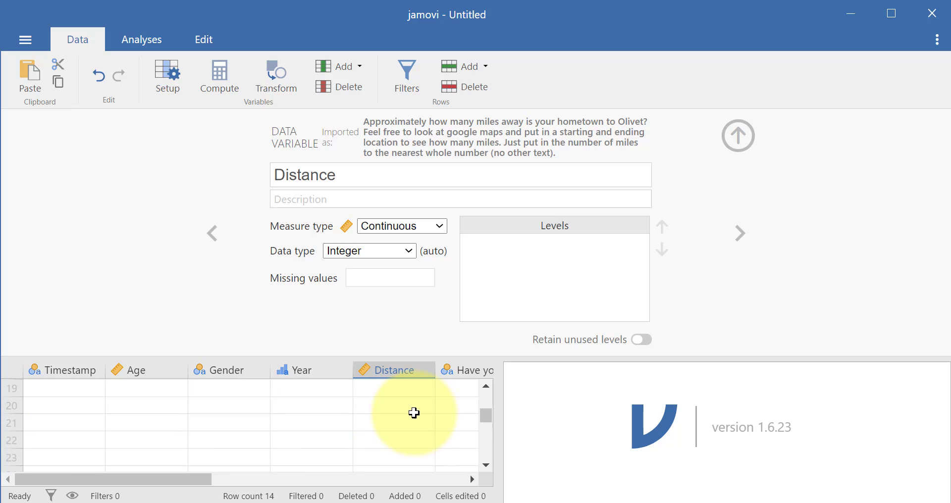
pyautogui.scroll(6, 414, 414)
pyautogui.click(738, 136)
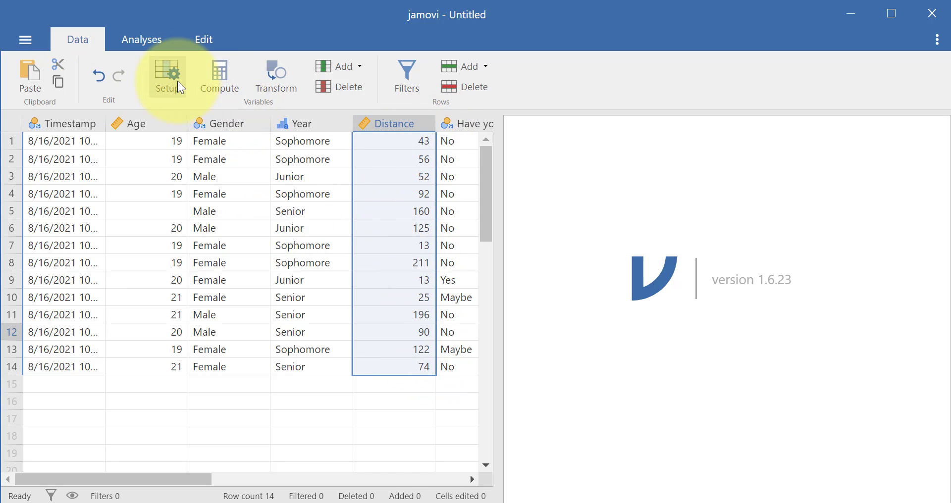
pyautogui.click(171, 84)
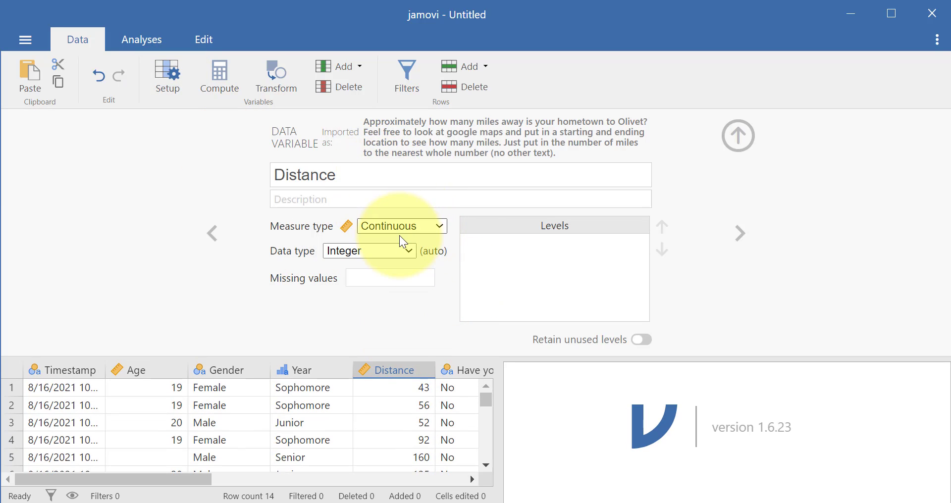
# Go to the setup of the "Have you ever used statistical software like SPSS?" variable and rename it Stats_software.
pyautogui.click(740, 232)
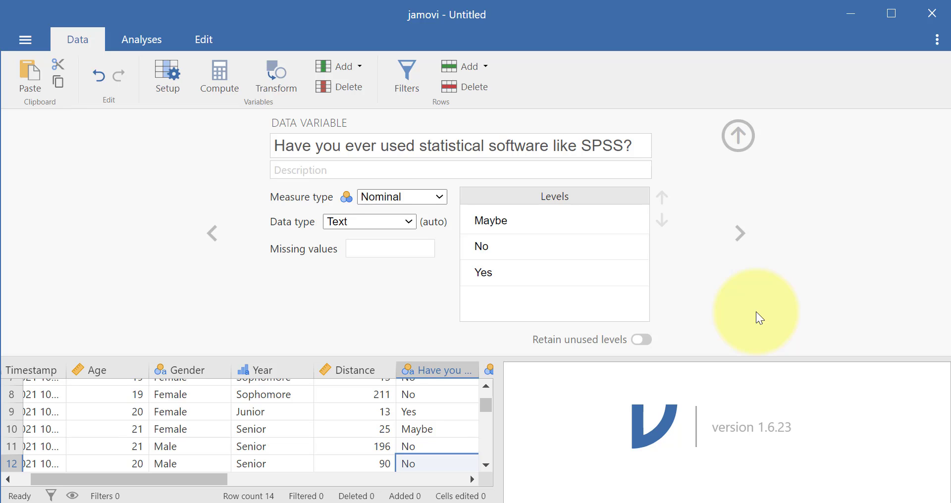
pyautogui.click(331, 143)
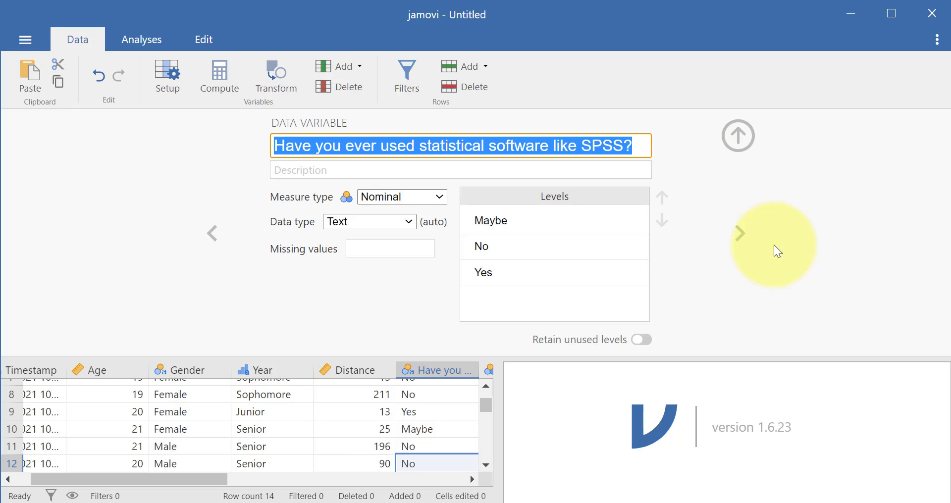
pyautogui.write('Stats')
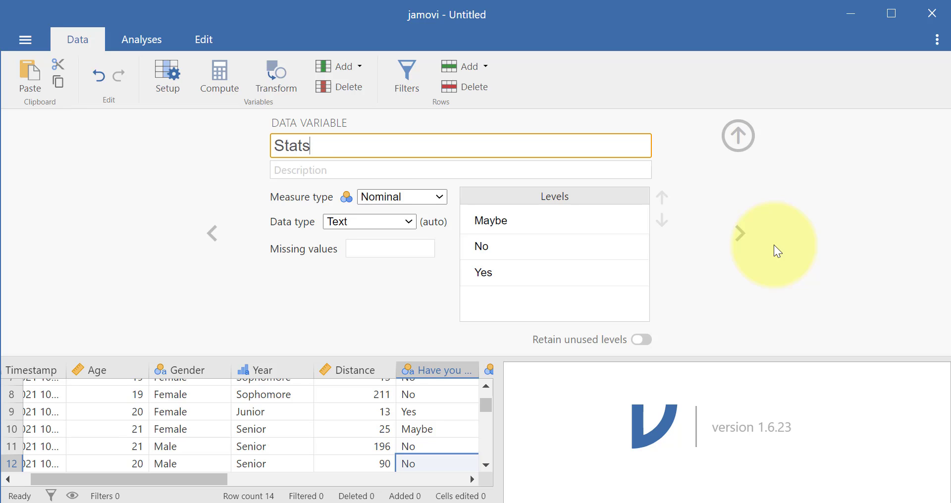
pyautogui.write('_software')
pyautogui.press('Return')
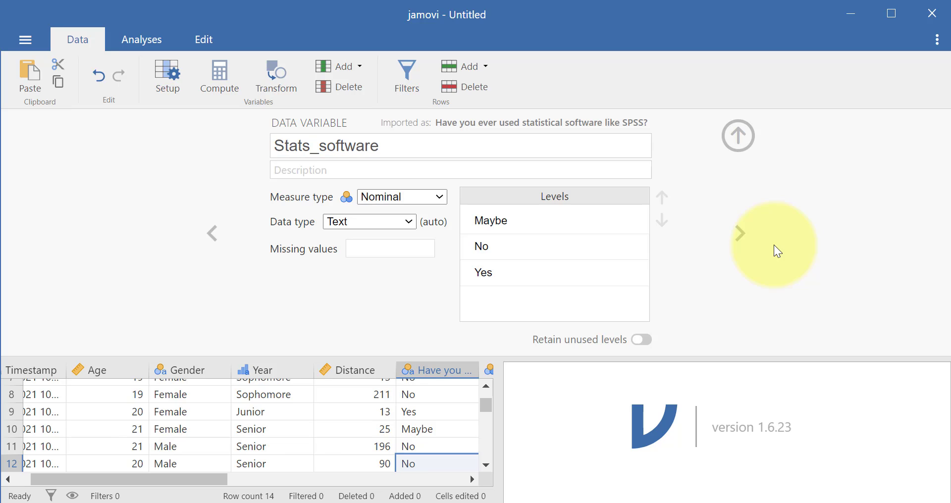
# Replace the underscore in the Stats_software variable's name with a space so it reads Stats software.
pyautogui.click(320, 147)
pyautogui.press('Right')
pyautogui.press('Left')
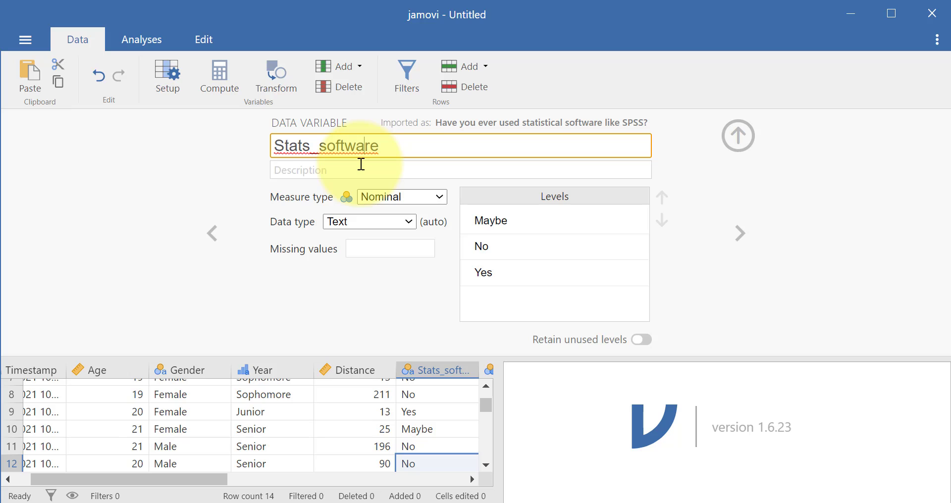
pyautogui.press('Left')
pyautogui.press('Left')
pyautogui.press('Left')
pyautogui.press('Left')
pyautogui.press('Left')
pyautogui.press('Left')
pyautogui.press('Left')
pyautogui.press('BackSpace')
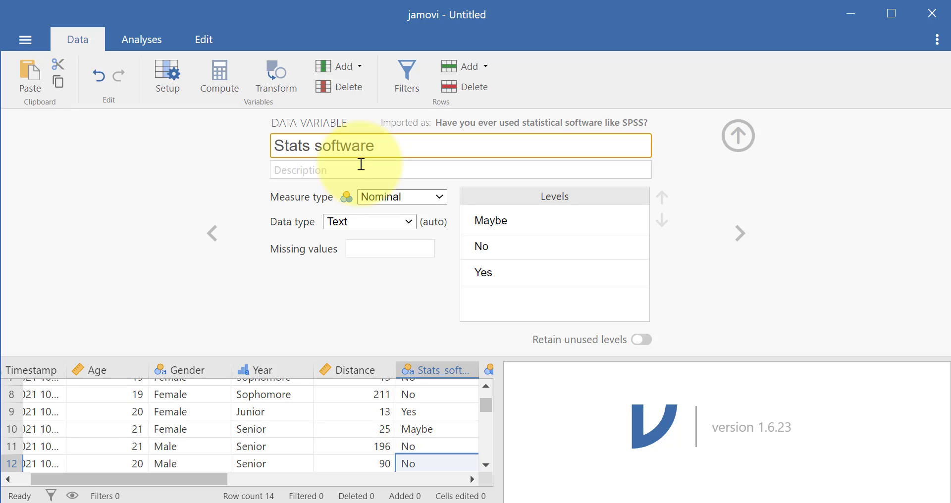
pyautogui.click(361, 164)
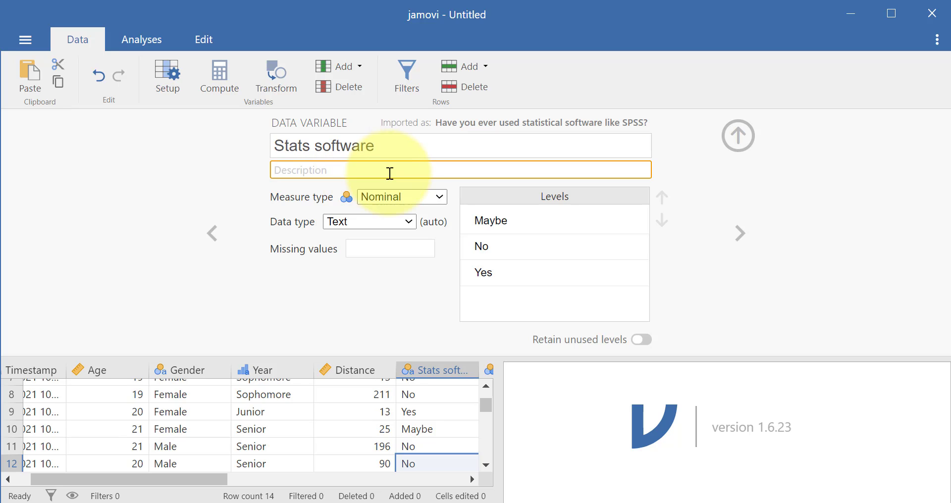
# Set the Stats software variable's measure type to Ordinal.
pyautogui.click(430, 199)
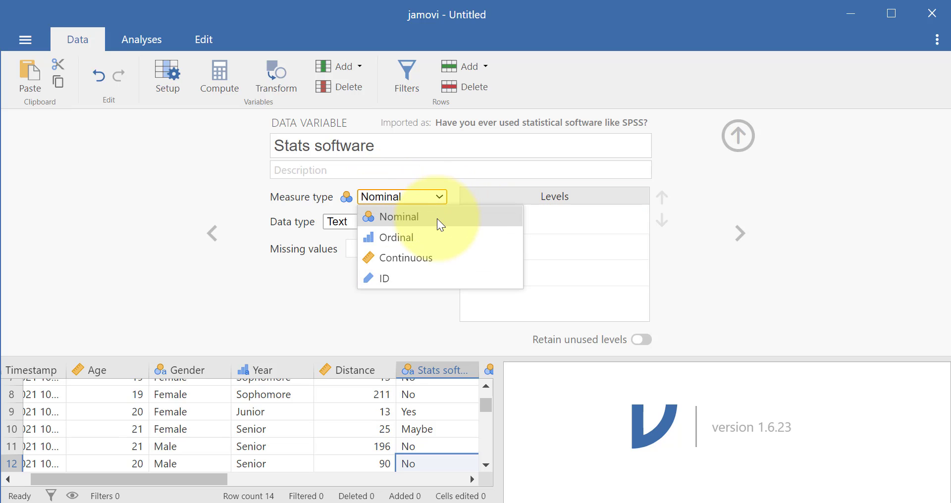
pyautogui.click(437, 218)
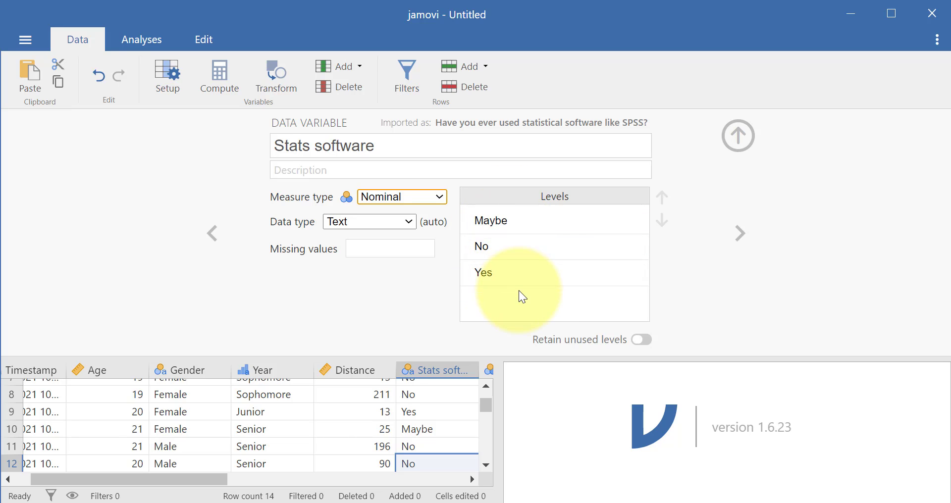
pyautogui.click(407, 194)
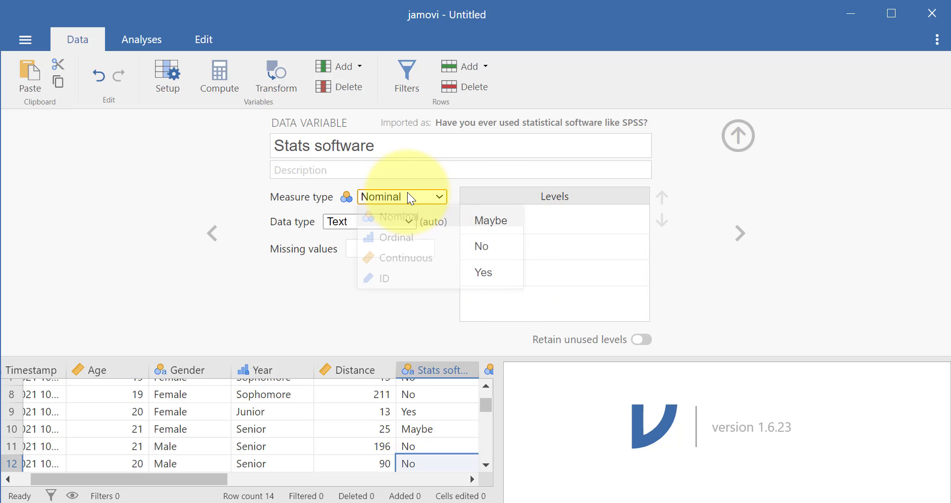
pyautogui.click(409, 196)
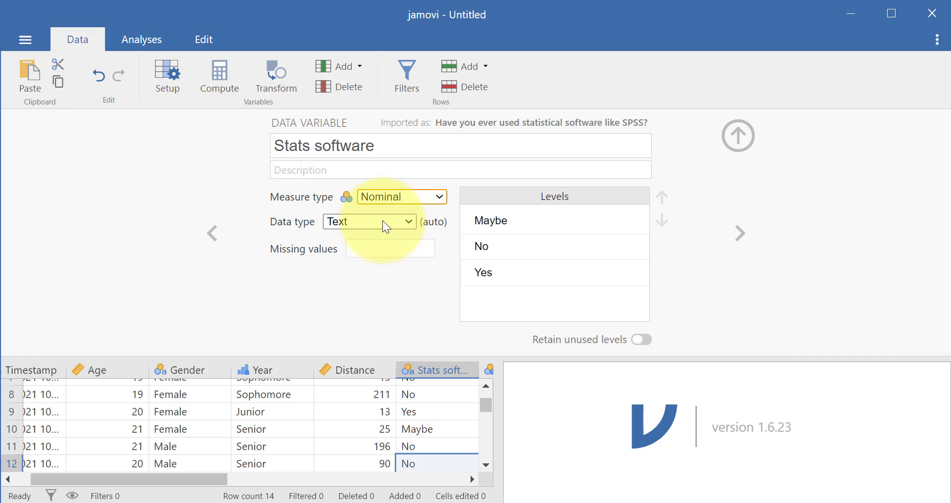
pyautogui.click(401, 196)
pyautogui.click(406, 236)
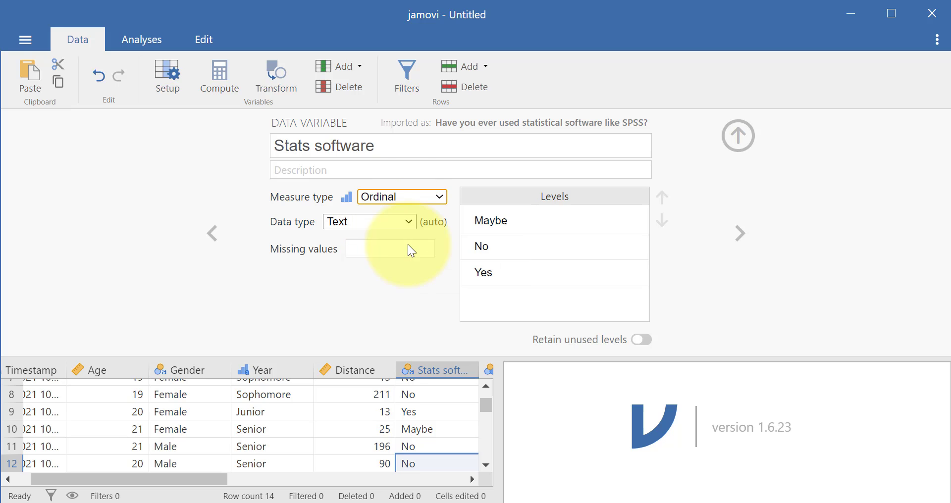
# Reorder the Stats software variable's levels to No, Maybe, Yes.
pyautogui.click(567, 254)
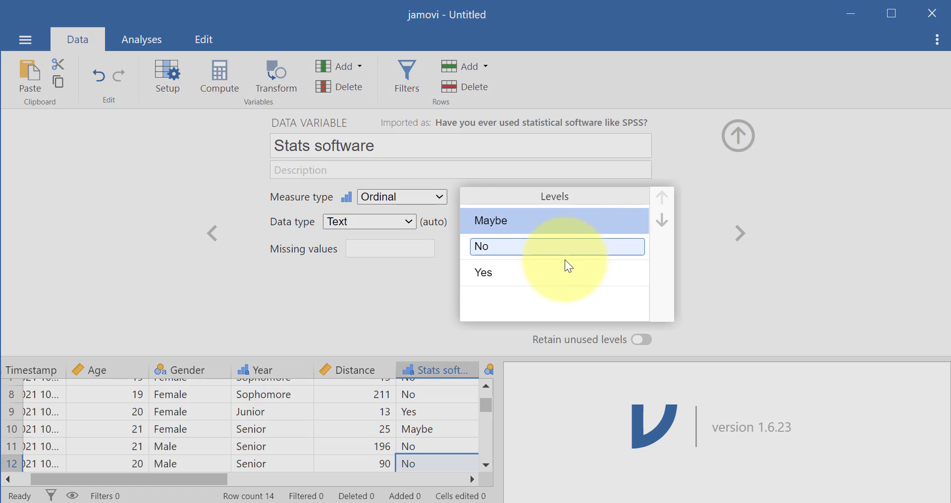
pyautogui.click(663, 197)
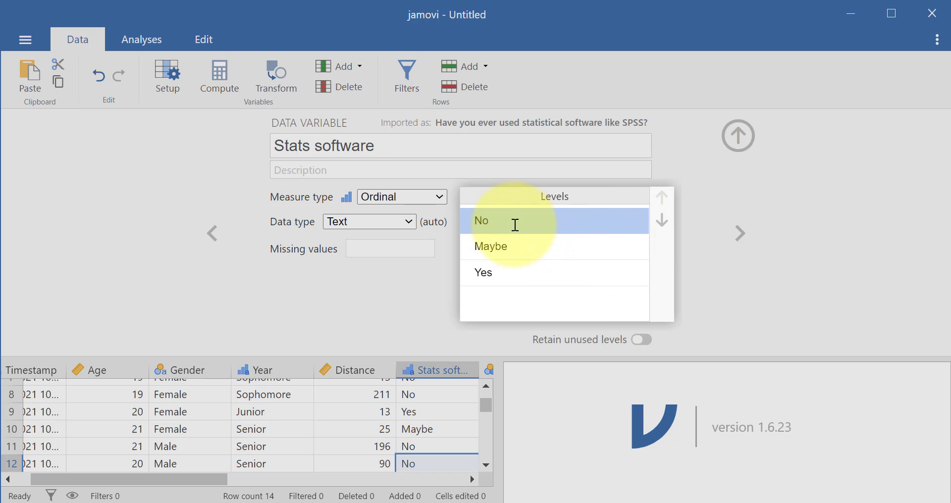
pyautogui.click(333, 278)
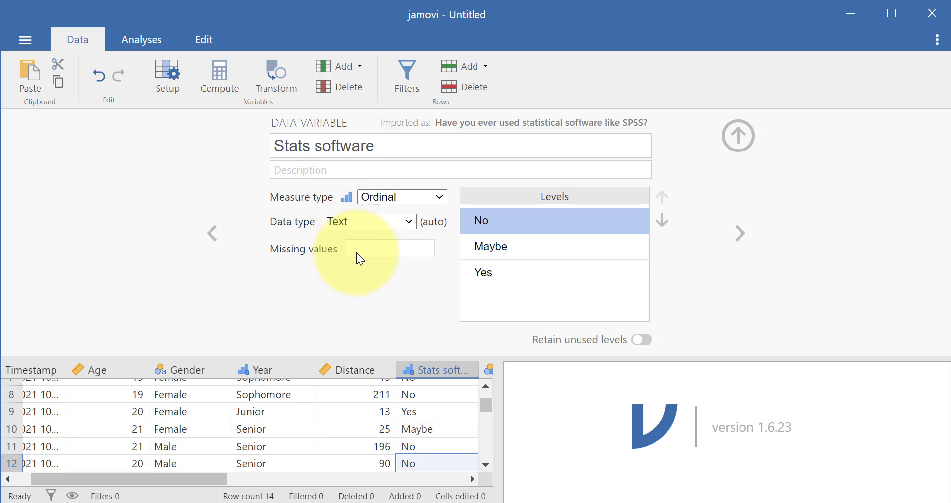
# Check the setup of the video conferencing comfort variable and return to the full data sheet at the last columns.
pyautogui.click(740, 234)
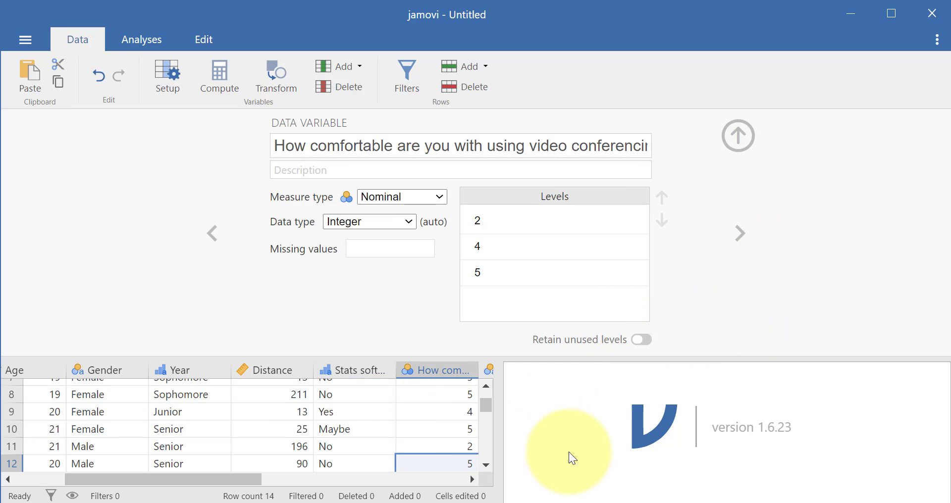
pyautogui.moveTo(251, 480); pyautogui.dragTo(319, 483)
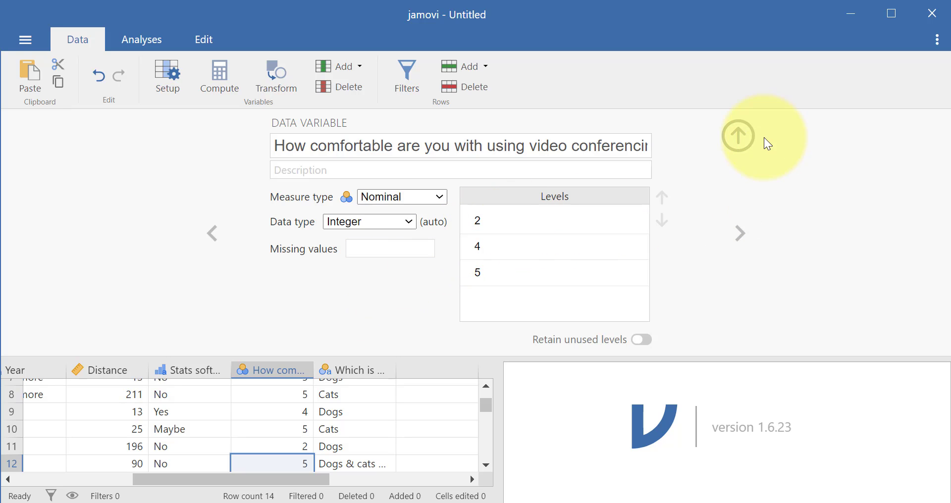
pyautogui.click(742, 141)
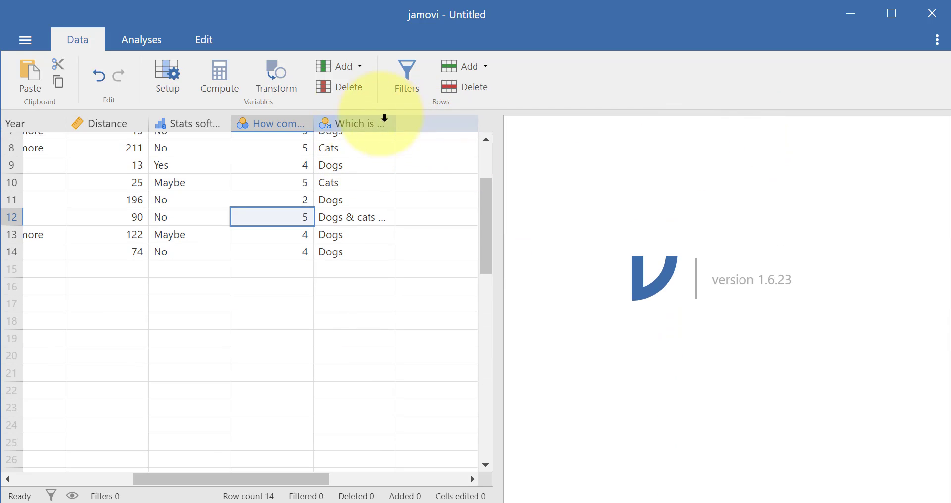
# Open the setup of the video conferencing comfort variable and examine its full name and its levels.
pyautogui.click(172, 86)
pyautogui.click(579, 153)
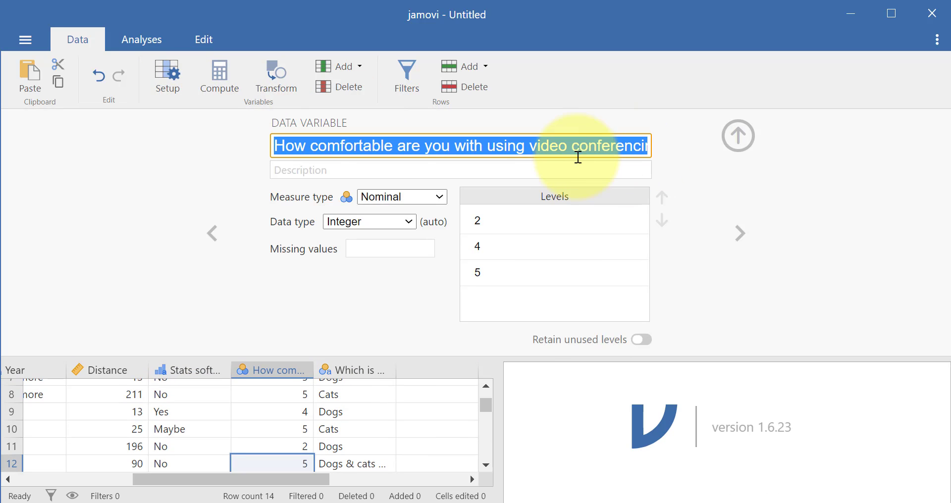
pyautogui.moveTo(559, 151); pyautogui.dragTo(637, 144)
pyautogui.click(688, 154)
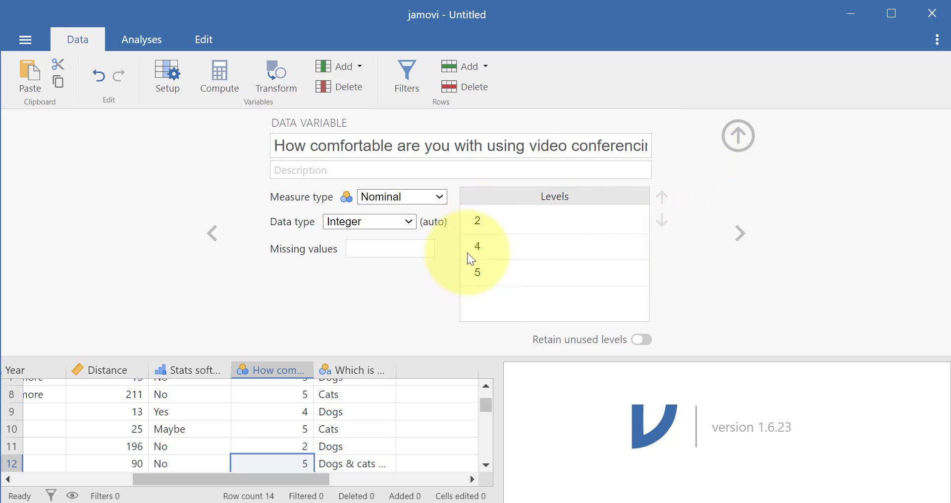
pyautogui.click(484, 214)
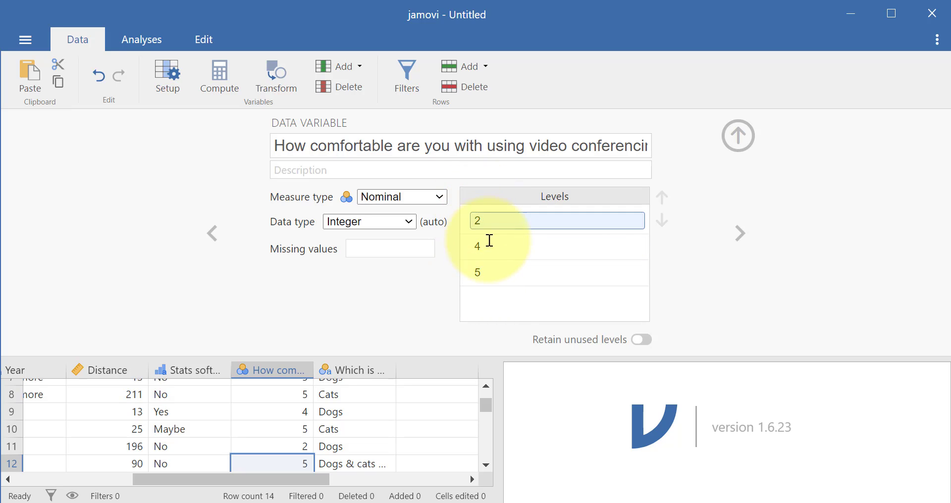
pyautogui.click(505, 271)
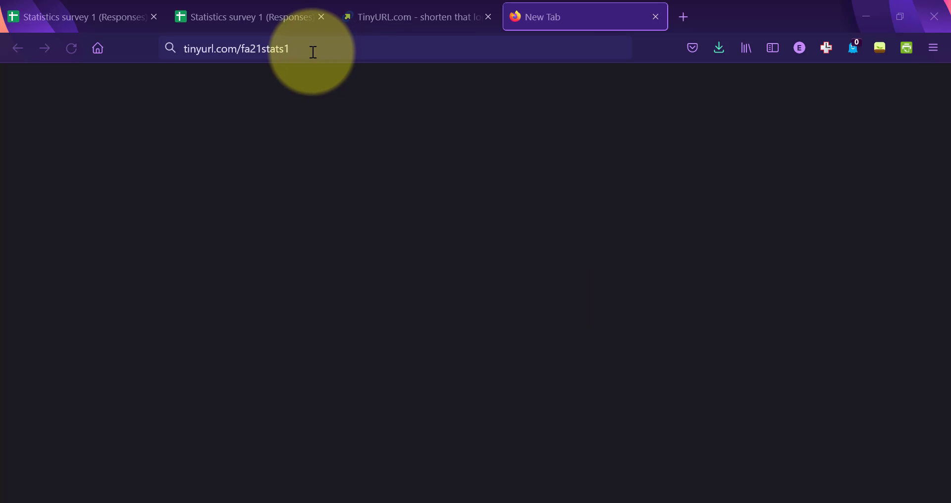
pyautogui.click(313, 52)
pyautogui.press('Return')
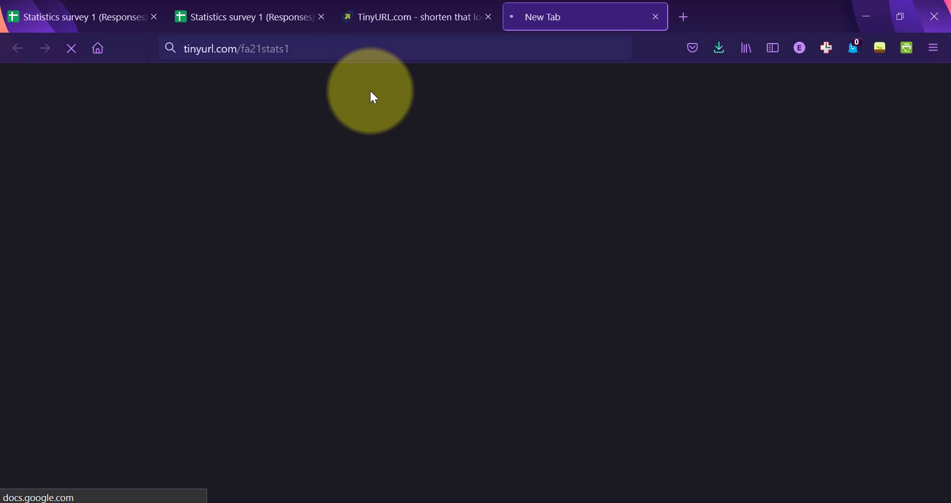
pyautogui.scroll(-15, 366, 172)
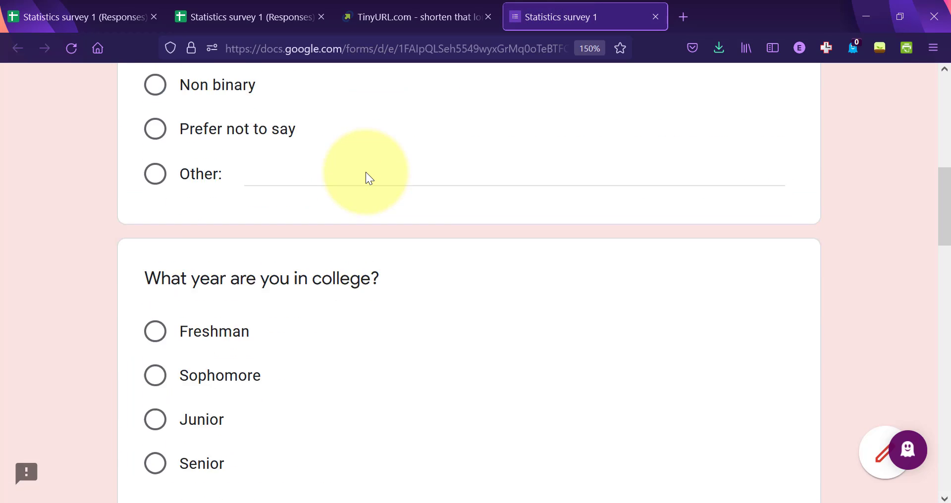
pyautogui.scroll(-5, 365, 172)
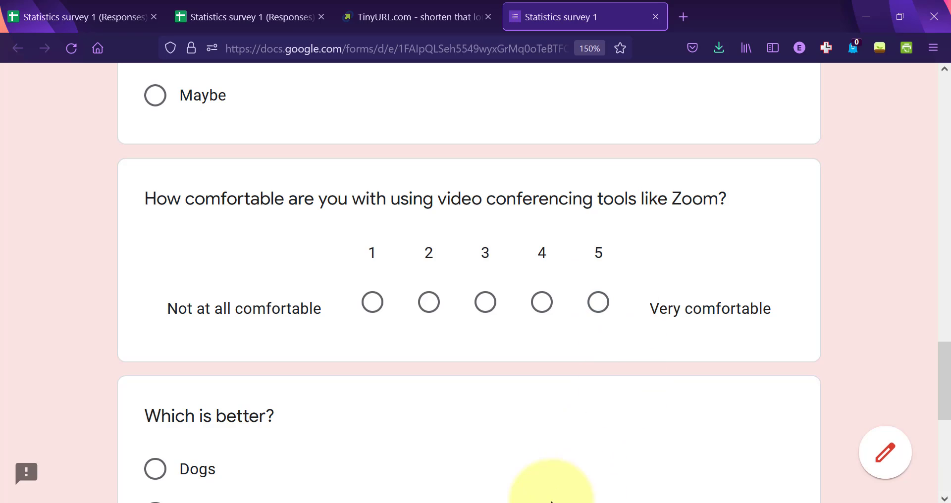
pyautogui.click(527, 502)
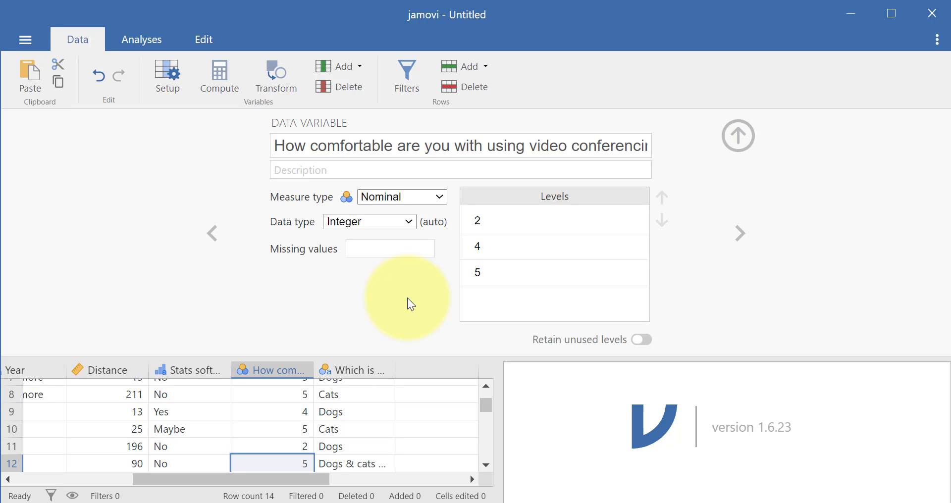
# Rename the video conferencing comfort variable to Comfortable on Zoom.
pyautogui.click(337, 154)
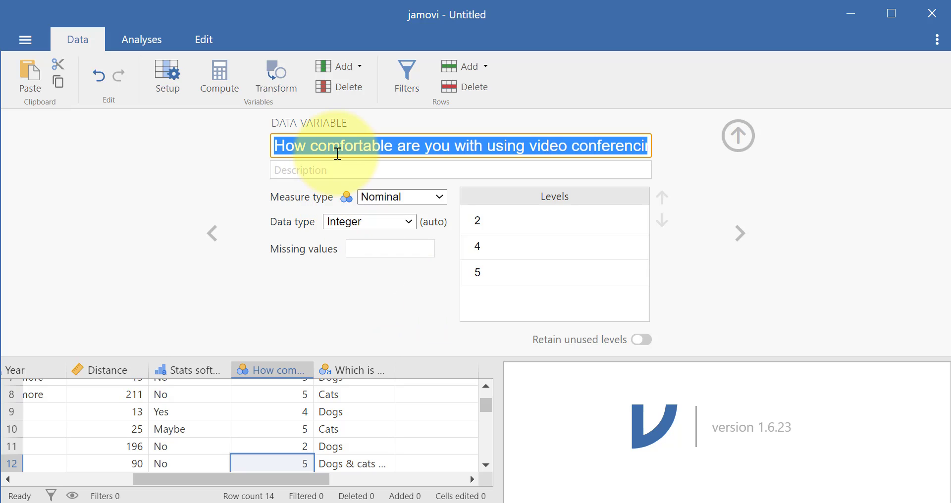
pyautogui.write('Comfortable')
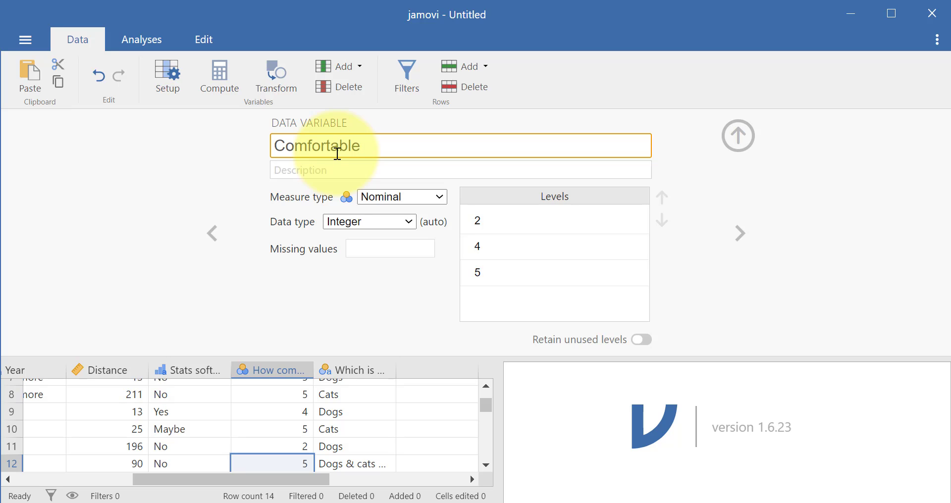
pyautogui.write(' on Zoom')
pyautogui.click(391, 322)
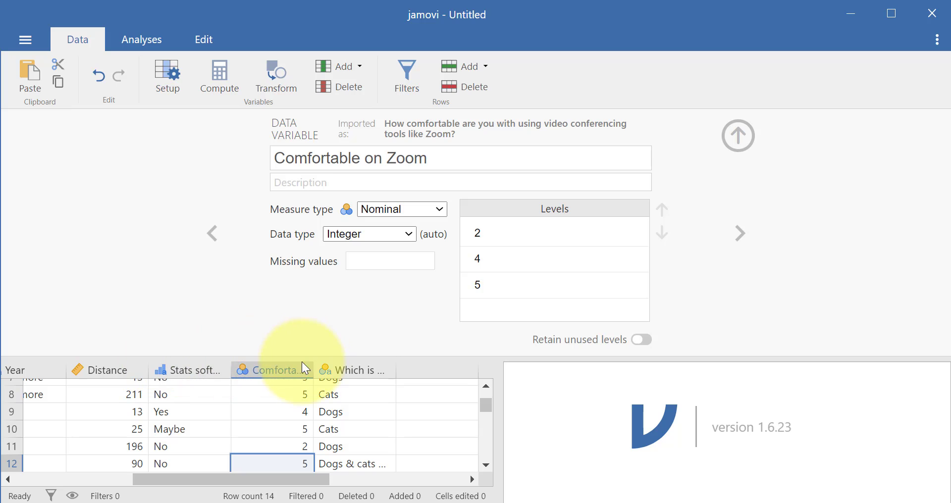
# Shorten the Comfortable on Zoom variable's name to Comfort.
pyautogui.click(335, 157)
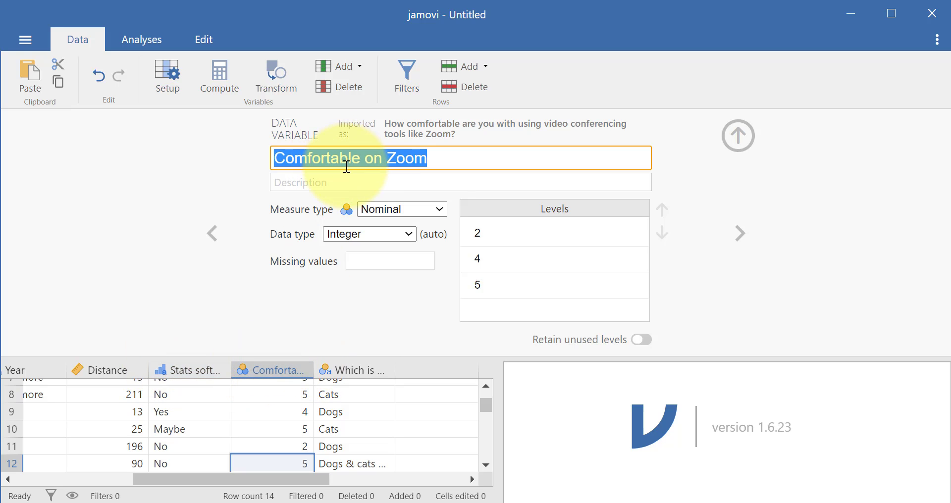
pyautogui.moveTo(437, 155); pyautogui.dragTo(336, 157)
pyautogui.press('BackSpace')
# Give the Comfort variable the description "How comfortable are you on Zoom?" and set its measure type to Ordinal.
pyautogui.click(413, 184)
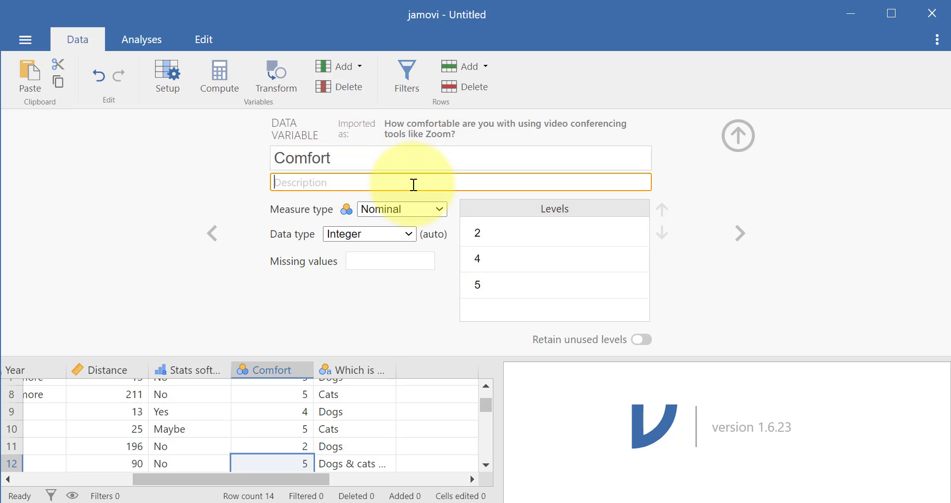
pyautogui.write('H')
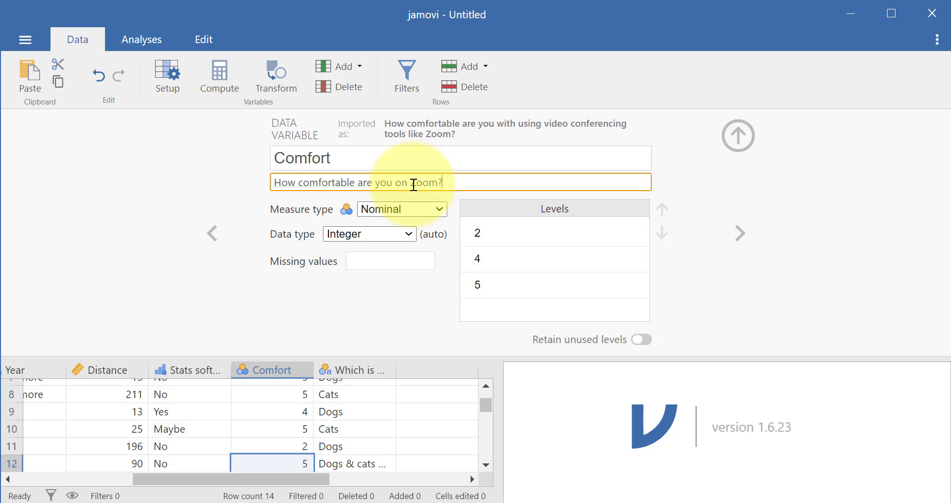
pyautogui.click(759, 190)
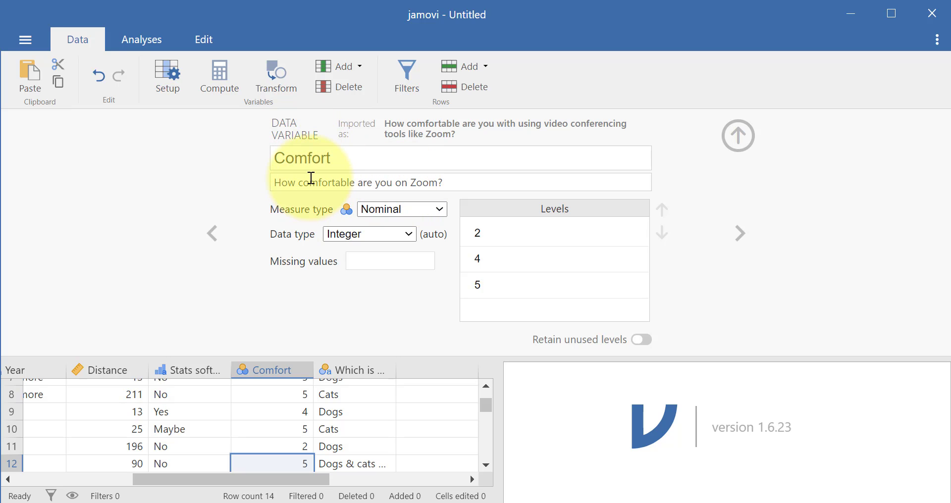
pyautogui.click(405, 208)
pyautogui.click(421, 249)
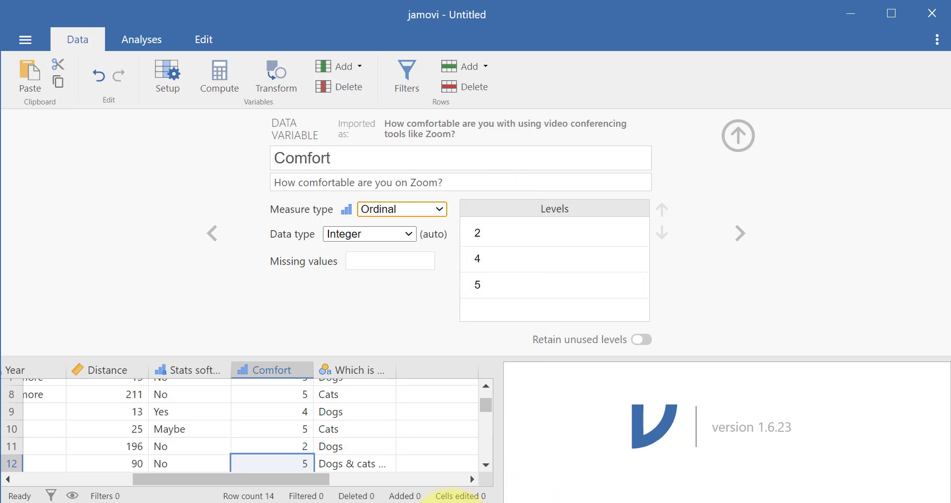
# Switch to the survey form in the browser to recheck the comfort question's rating scale, and return to jamovi.
pyautogui.click(434, 502)
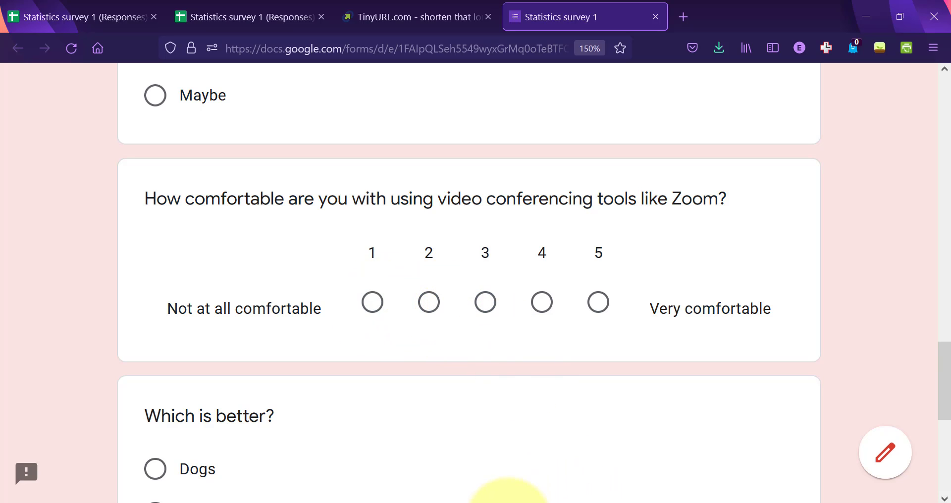
pyautogui.moveTo(530, 500)
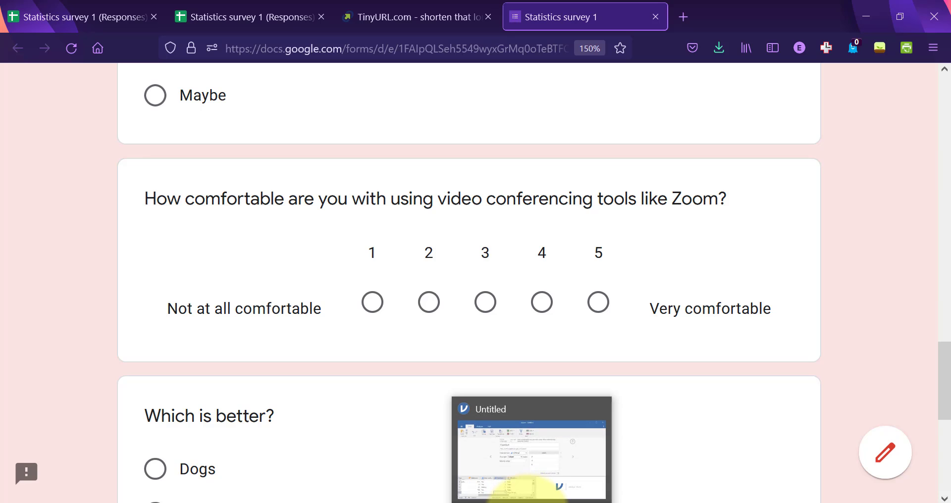
pyautogui.click(513, 461)
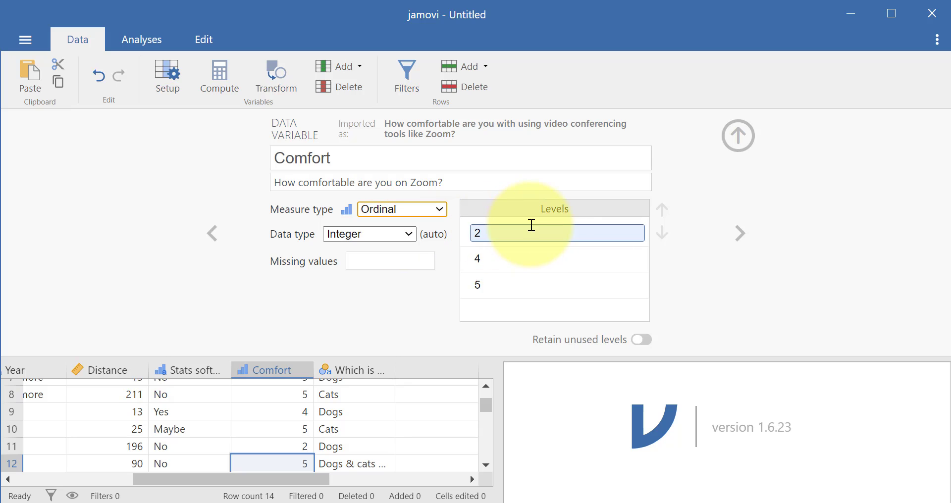
# Check the Comfort variable's option for retaining unused levels and inspect the order of its levels.
pyautogui.click(646, 341)
pyautogui.click(641, 341)
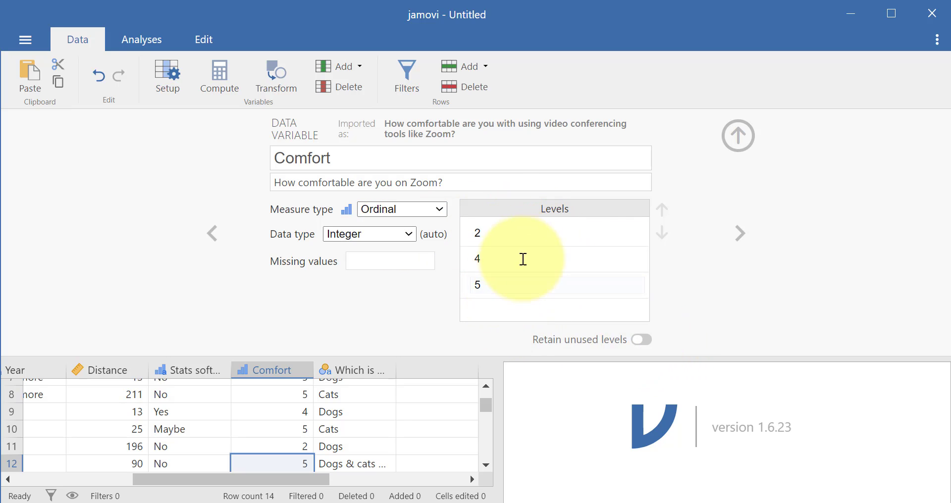
pyautogui.click(521, 227)
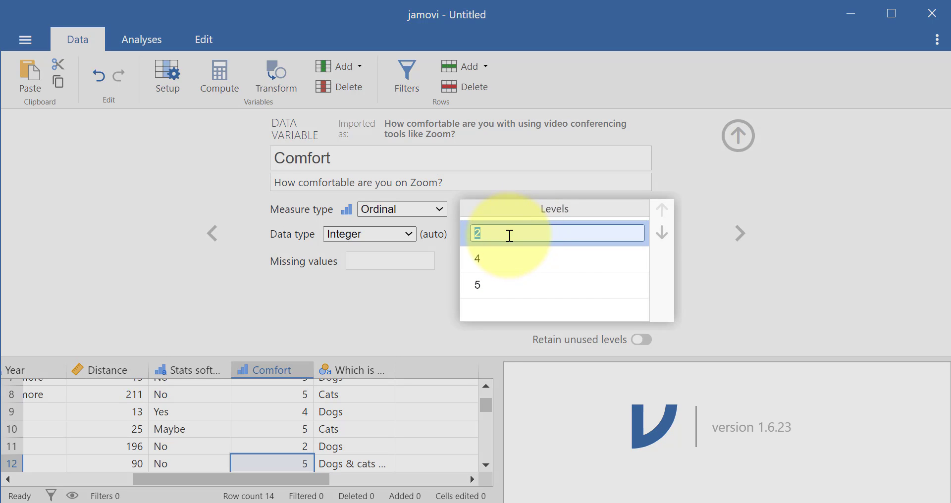
pyautogui.click(505, 279)
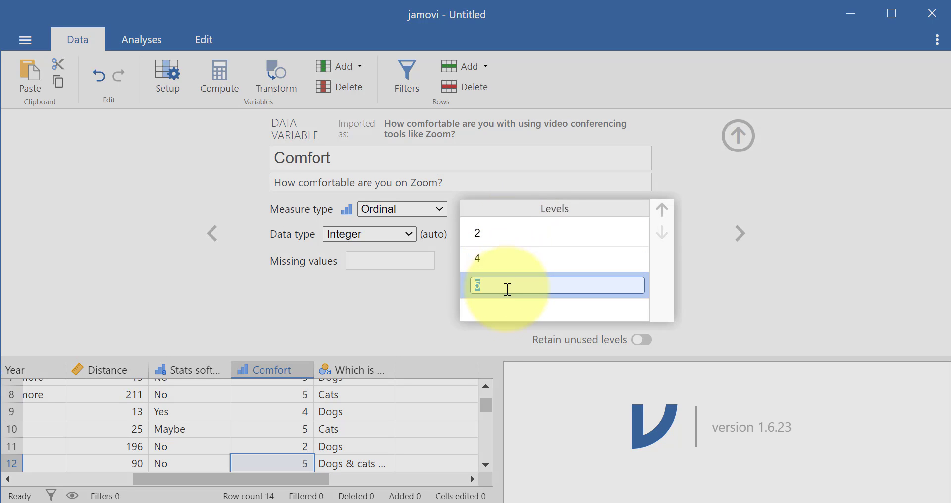
pyautogui.click(509, 296)
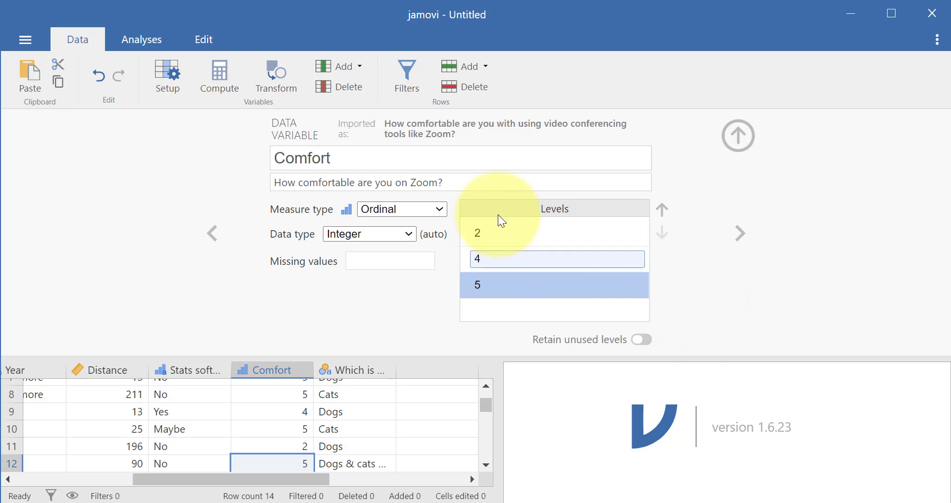
pyautogui.click(502, 235)
pyautogui.click(515, 264)
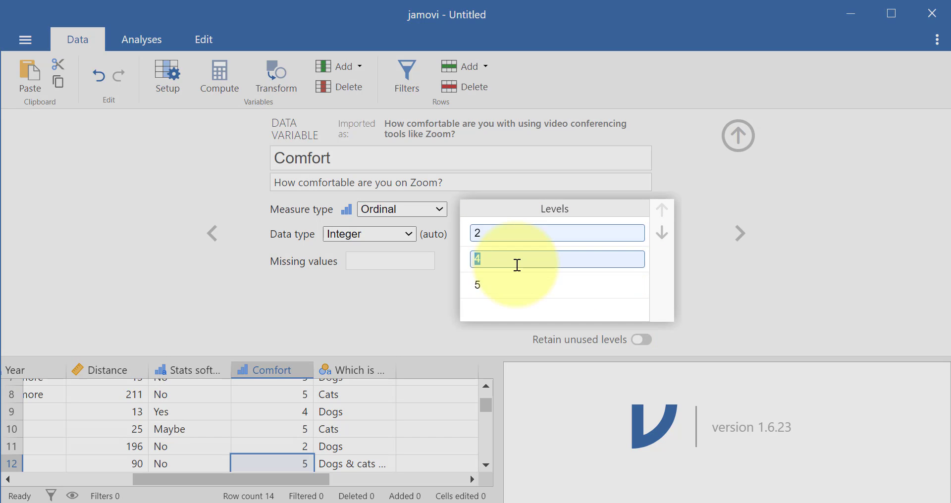
pyautogui.click(510, 282)
pyautogui.click(415, 329)
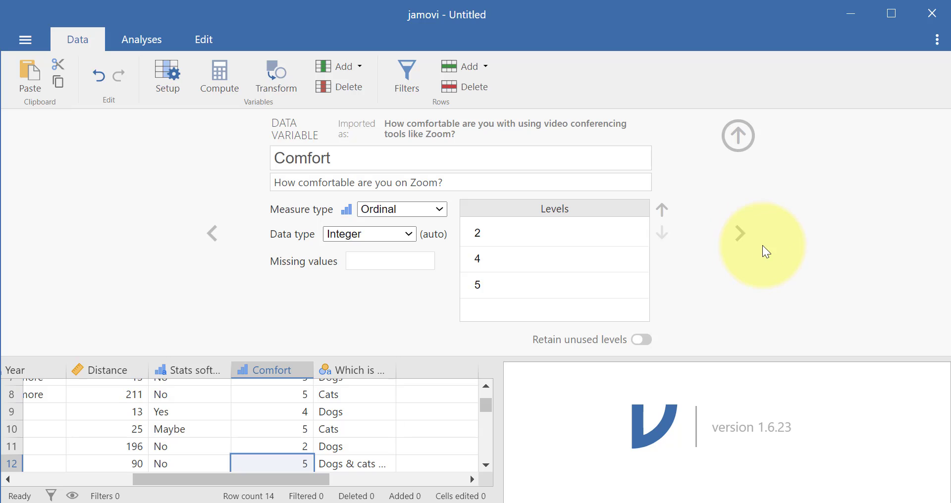
# Rename the "Which is better?" variable to Cat Dog and choose Nominal as its measure type.
pyautogui.click(740, 236)
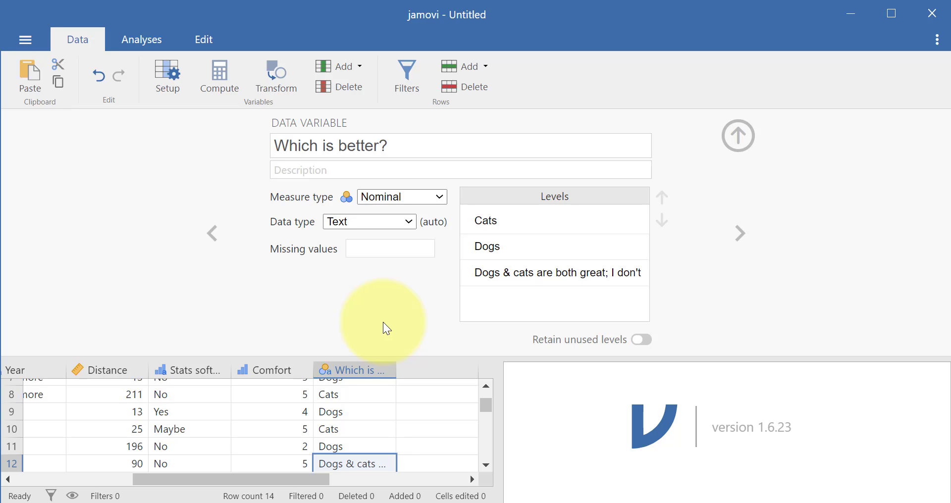
pyautogui.click(405, 147)
pyautogui.write('Cat Dog')
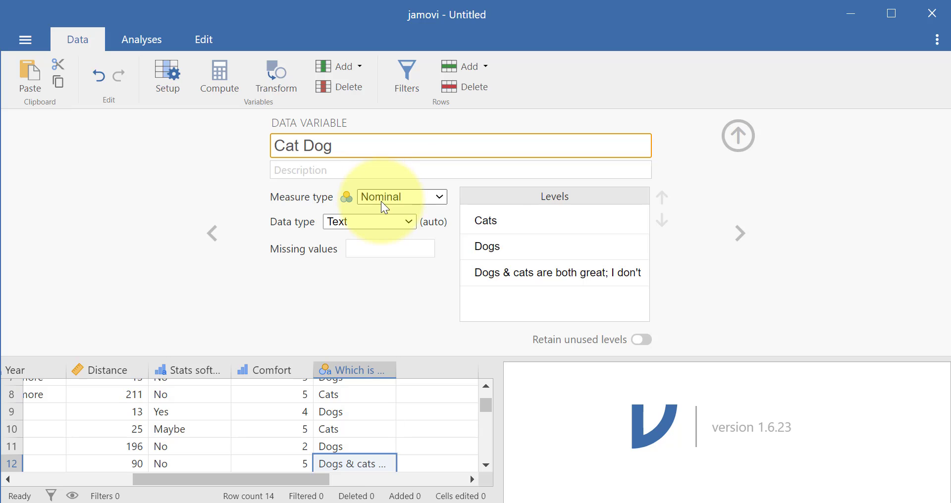
pyautogui.click(382, 199)
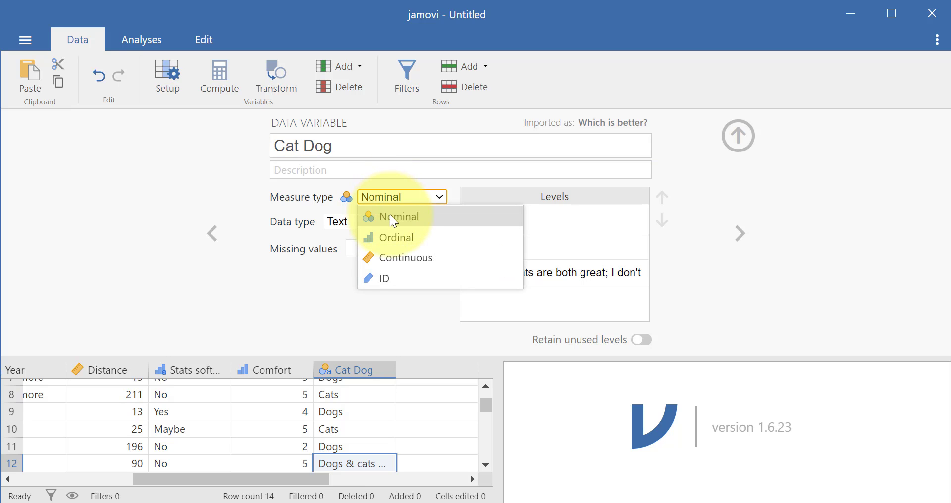
pyautogui.click(392, 217)
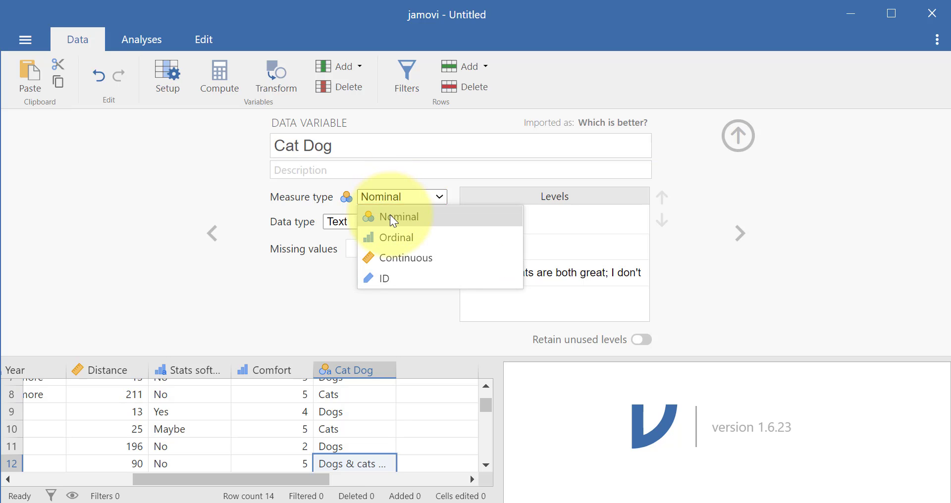
pyautogui.click(432, 203)
pyautogui.click(431, 200)
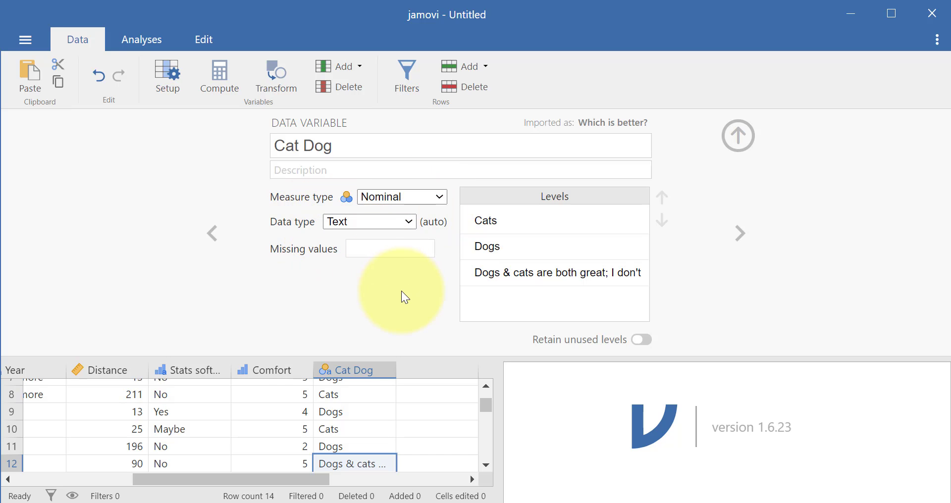
# Close the variable setup and widen the data sheet to show every column from Timestamp to Cat Dog, starting at the first row.
pyautogui.click(738, 136)
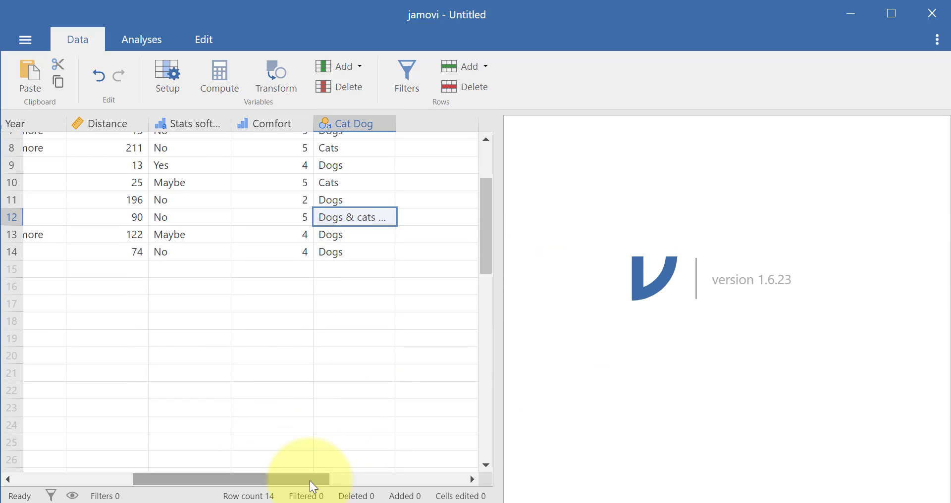
pyautogui.moveTo(310, 480); pyautogui.dragTo(195, 472)
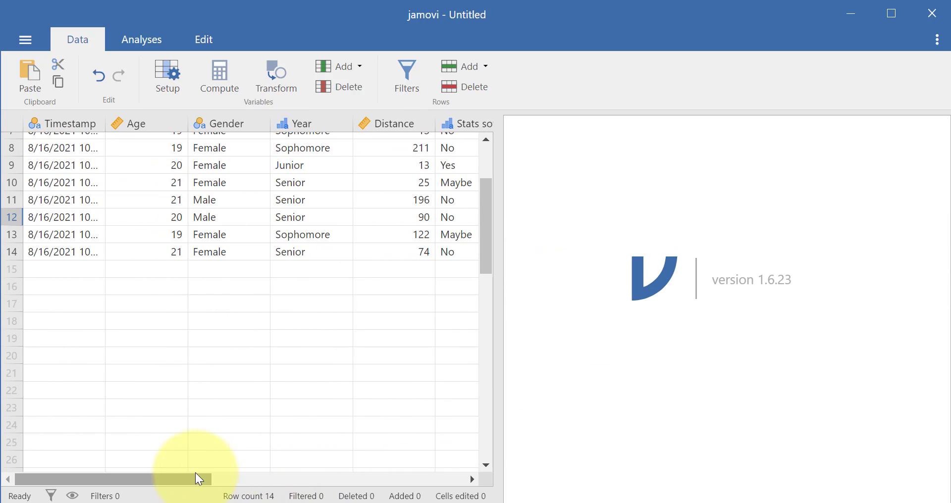
pyautogui.moveTo(495, 381); pyautogui.dragTo(750, 356)
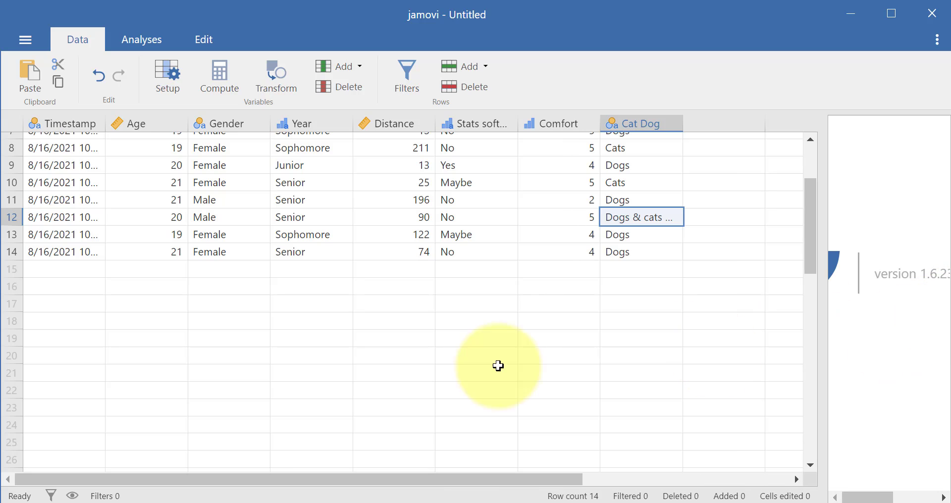
pyautogui.scroll(5, 319, 300)
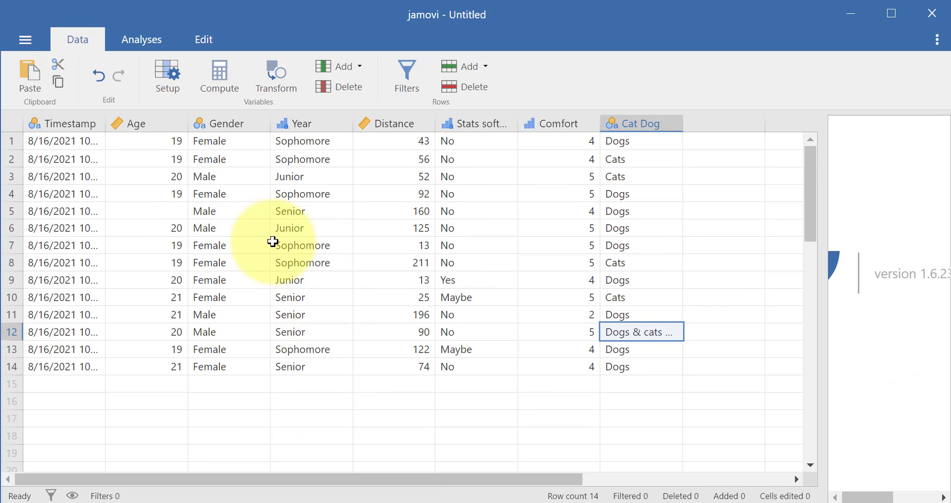
pyautogui.click(135, 123)
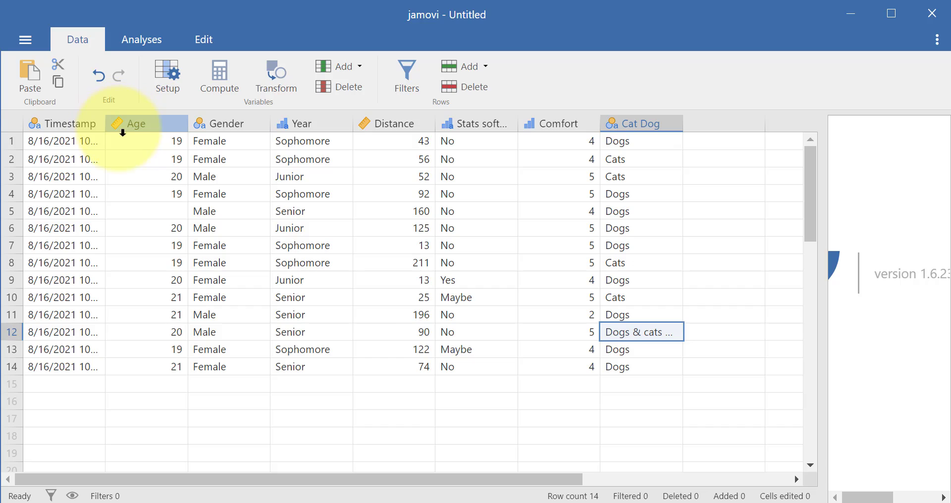
# Review the measure type and values of each column in turn from Age to Cat Dog, and clear the column selection.
pyautogui.moveTo(153, 127); pyautogui.dragTo(114, 124)
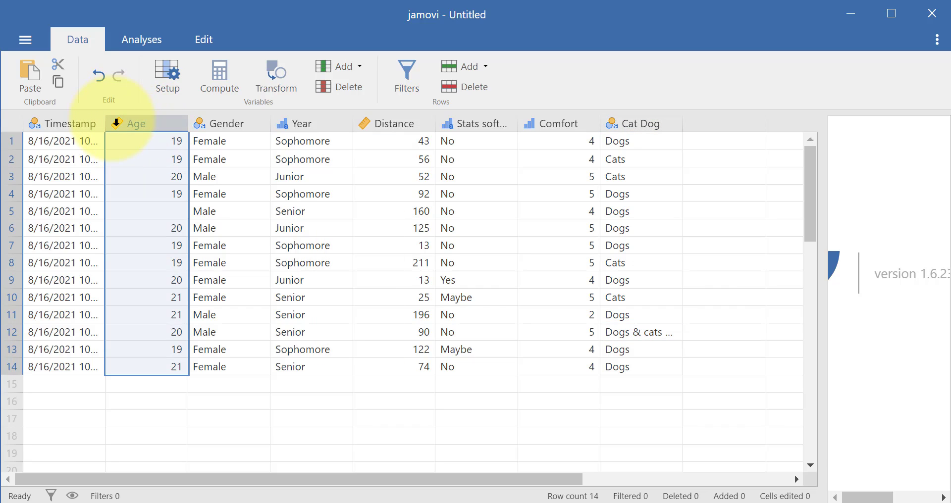
pyautogui.click(236, 124)
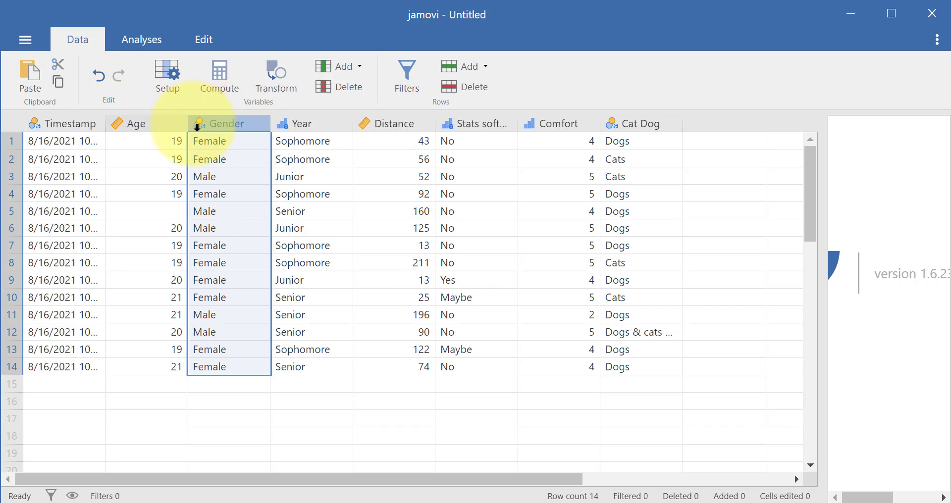
pyautogui.click(301, 125)
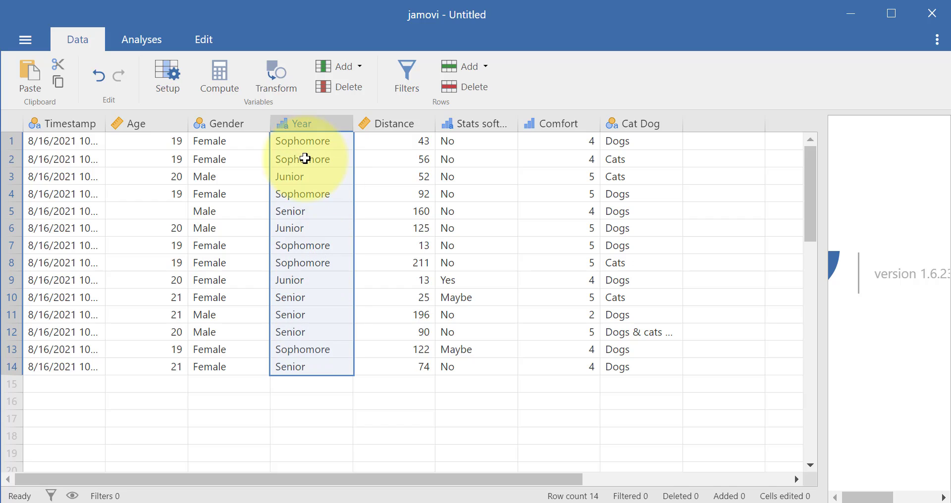
pyautogui.click(409, 123)
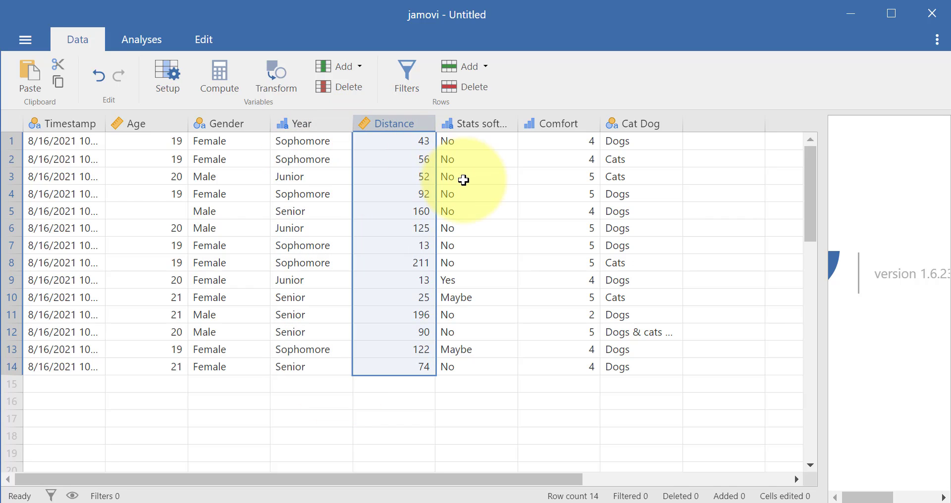
pyautogui.click(462, 133)
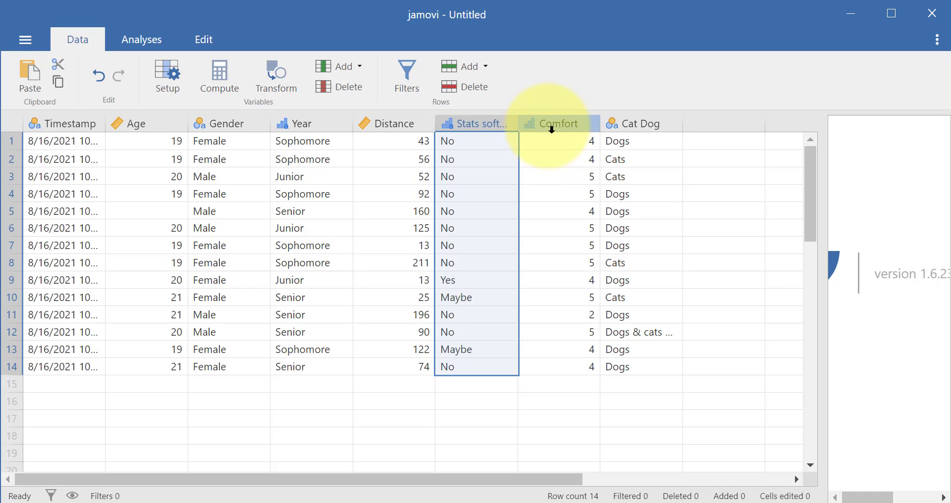
pyautogui.click(551, 127)
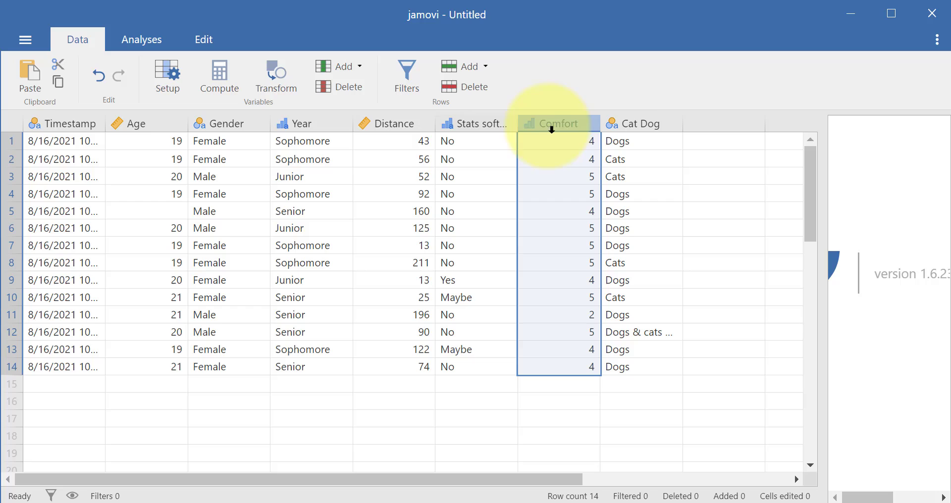
pyautogui.click(643, 126)
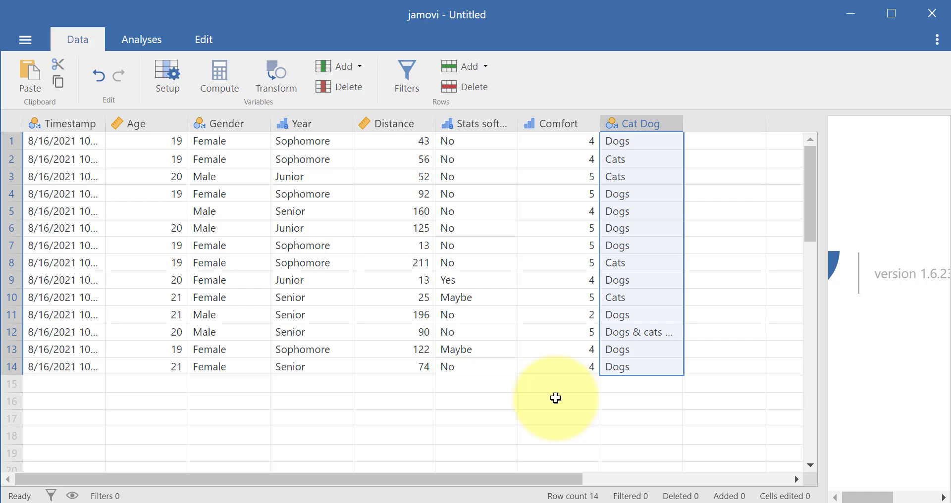
pyautogui.click(346, 418)
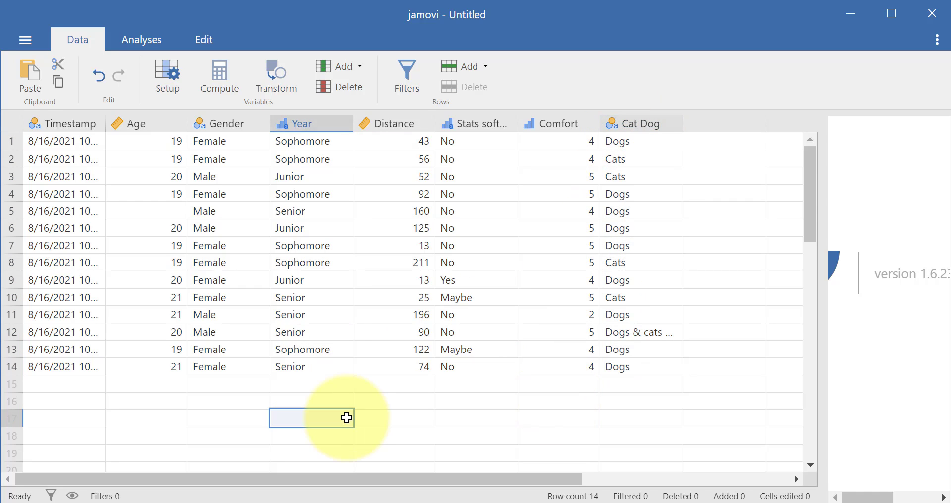